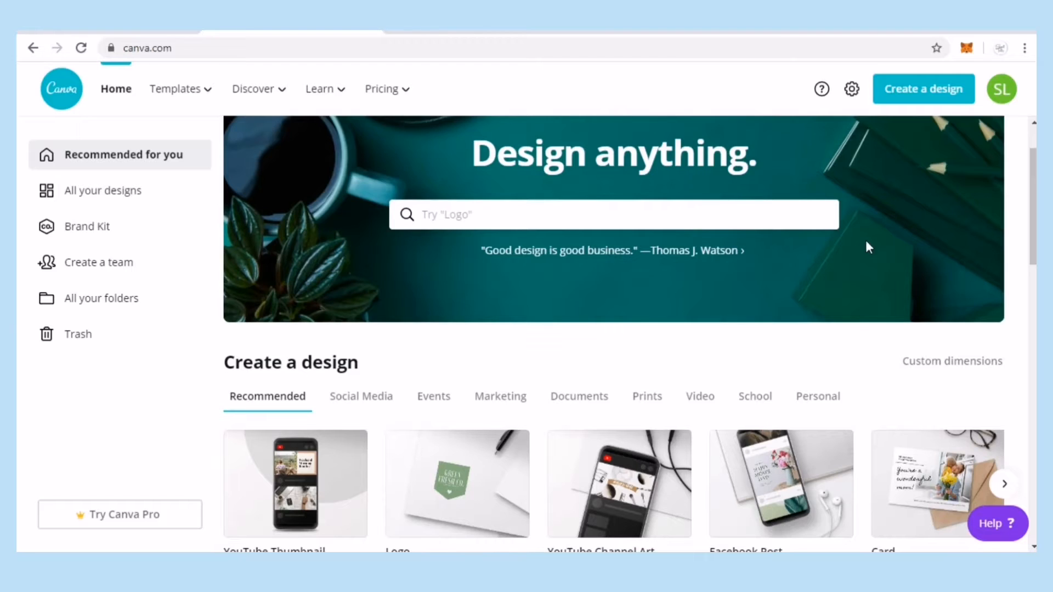
Look over the home page's design search field and the Create a design categories.
scroll(865, 241, "down", 1)
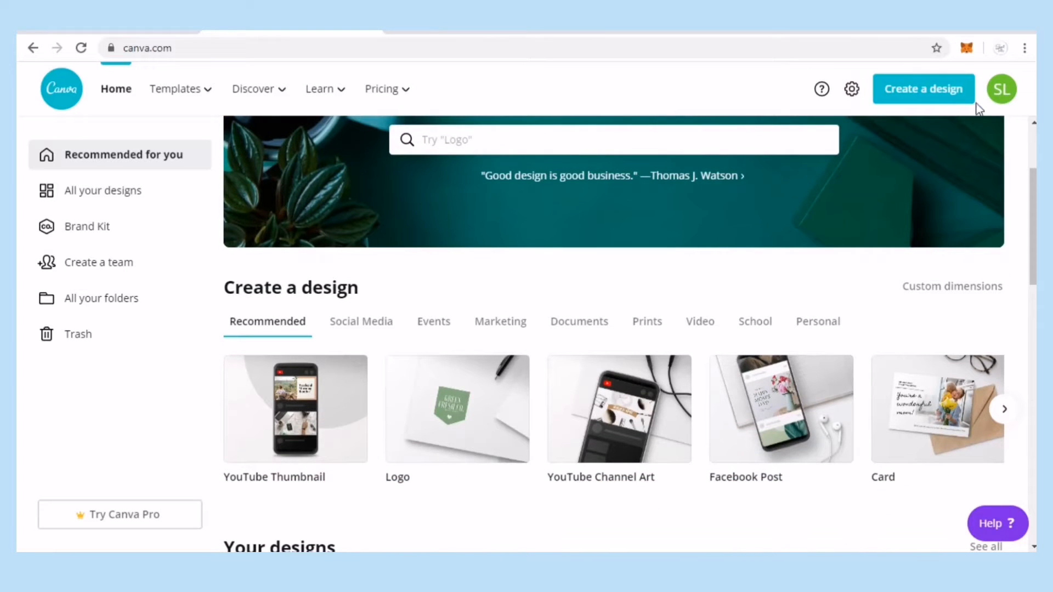
scroll(899, 216, "up", 1)
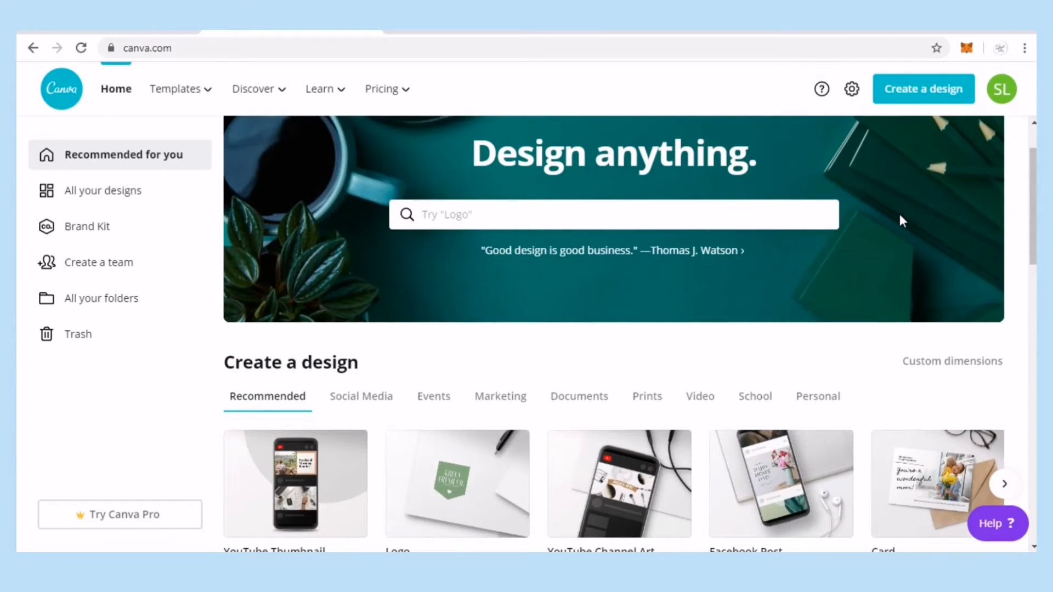
scroll(900, 215, "down", 1)
scroll(902, 220, "down", 1)
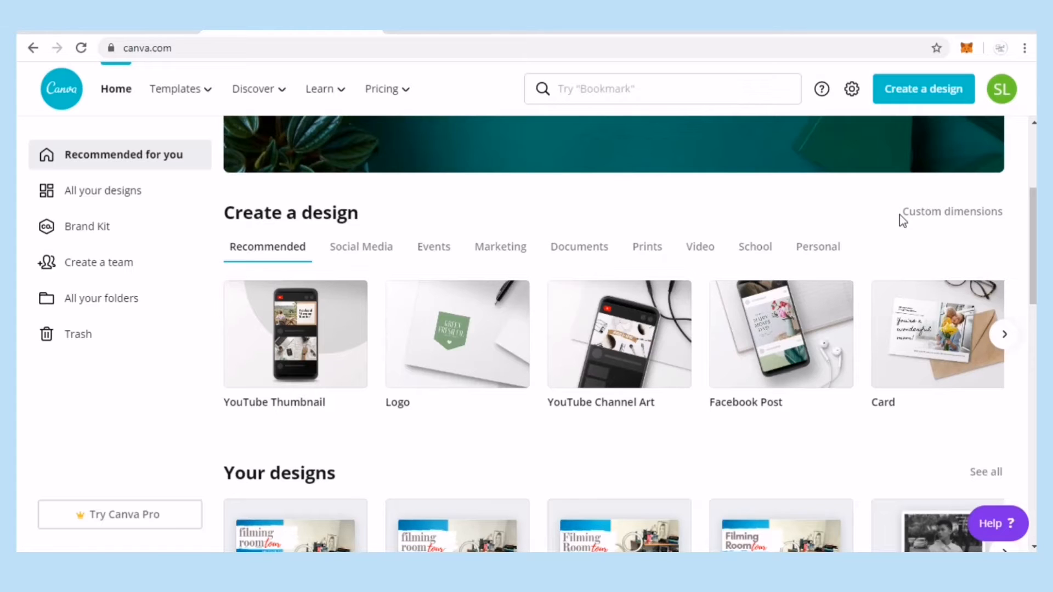
scroll(899, 214, "up", 3)
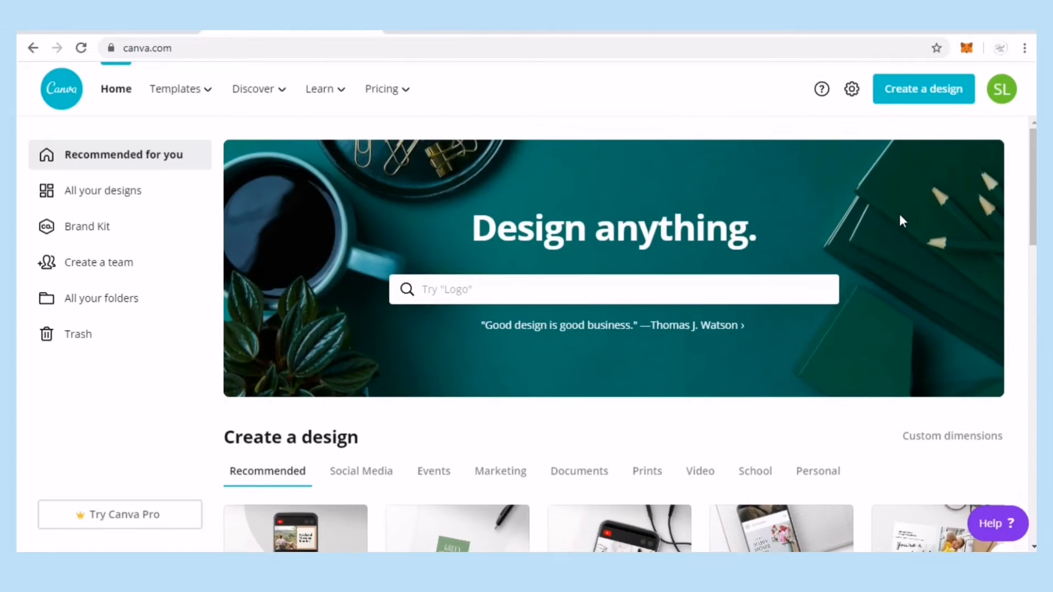
left_click(708, 286)
left_click(1020, 278)
scroll(1022, 279, "down", 3)
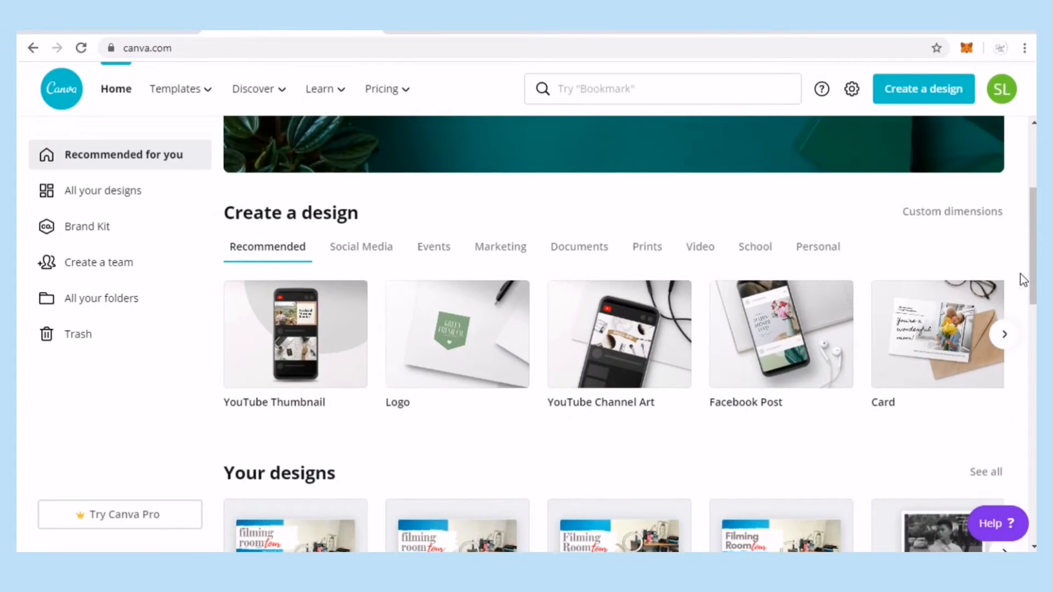
scroll(1022, 274, "up", 3)
Search the design types for "Youtube Thumbnail".
left_click(689, 291)
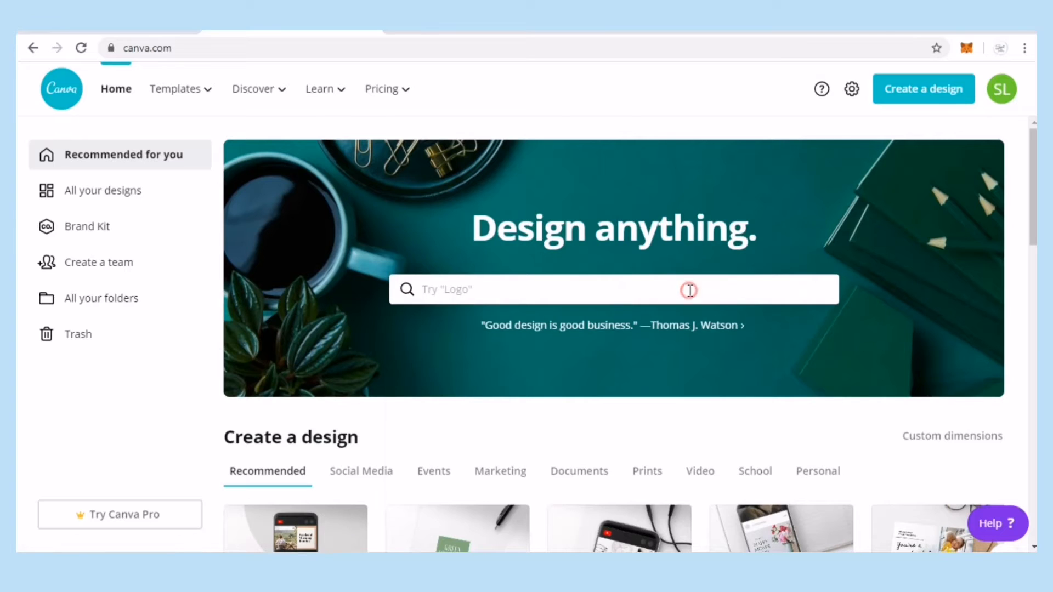
type("Yout")
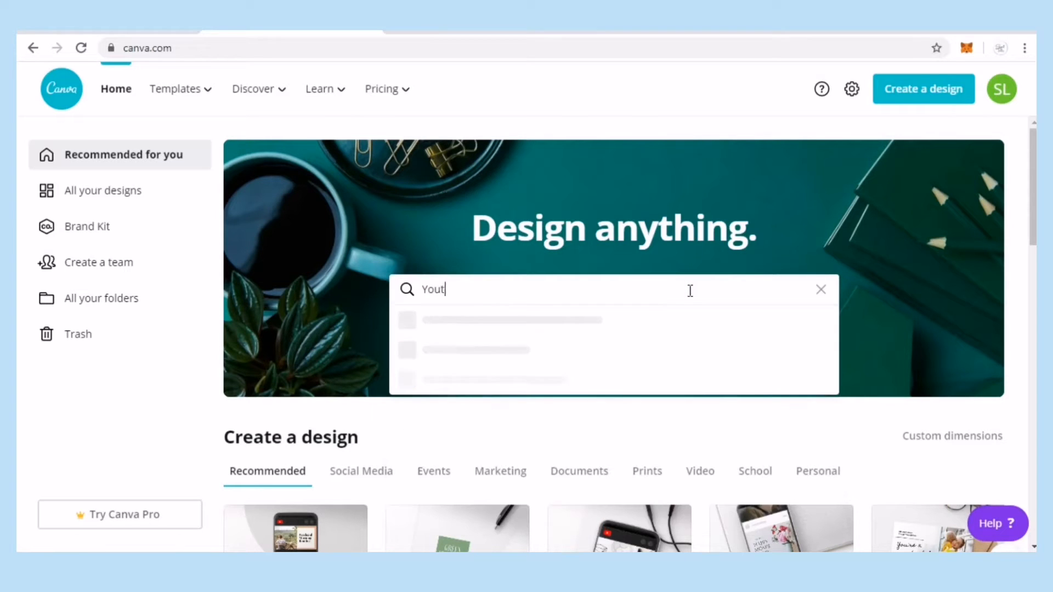
type("ube Thumbnail")
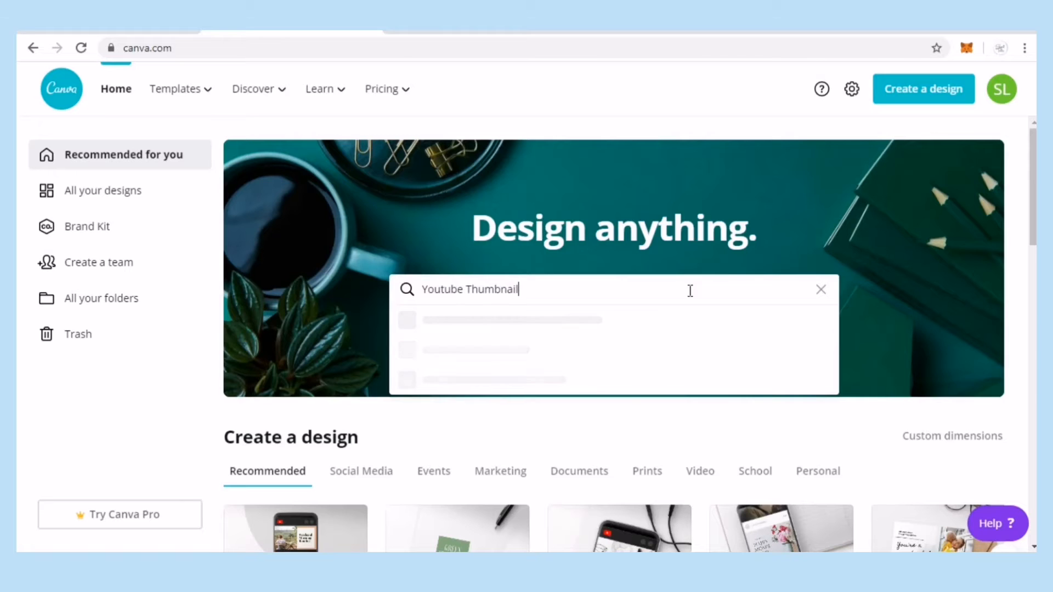
key("Return")
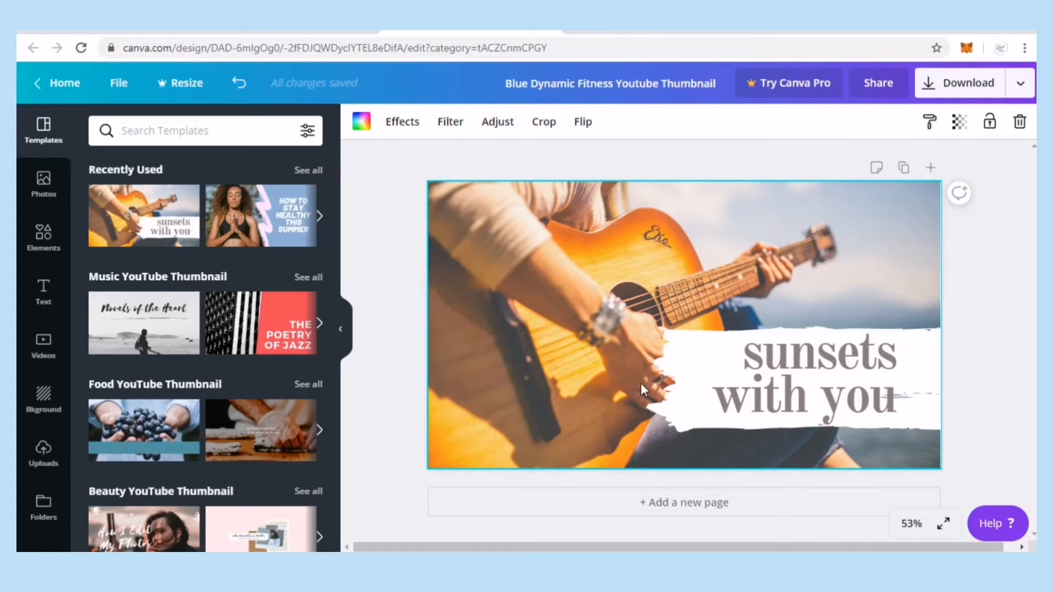
Add the uploaded photo of the blue-walled room with the ring light to the thumbnail.
left_click(42, 453)
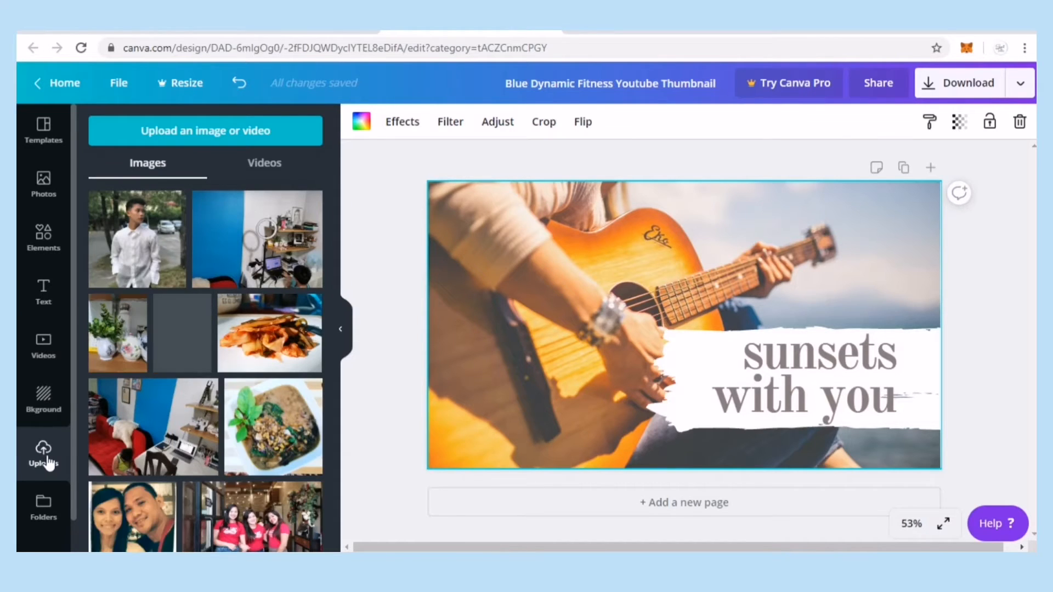
mouse_move(249, 254)
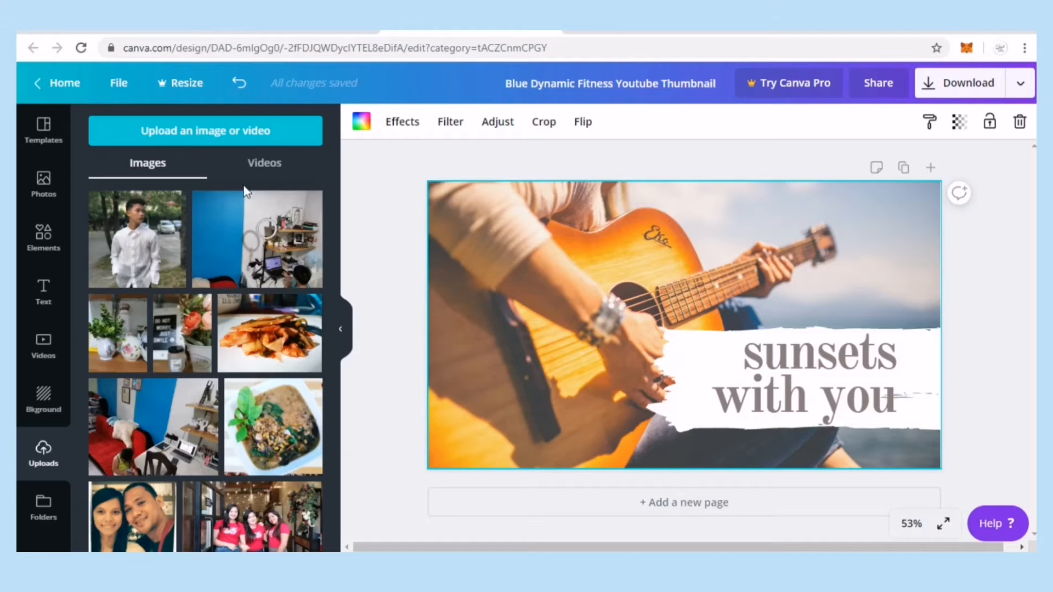
left_click(260, 240)
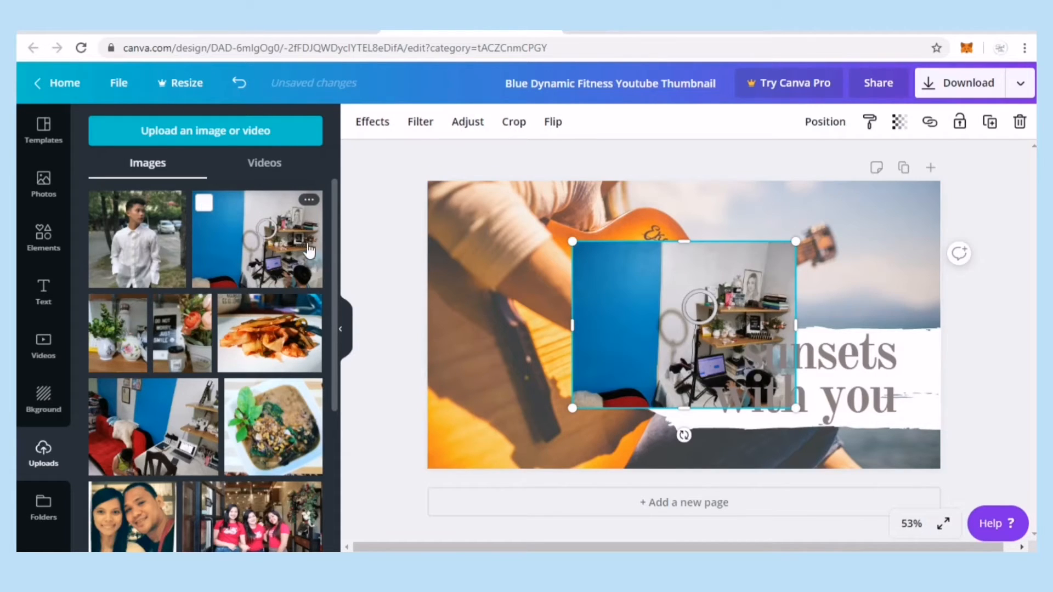
Enlarge the room photo and position it so that it covers the whole thumbnail page.
left_click_drag(794, 408, 943, 518)
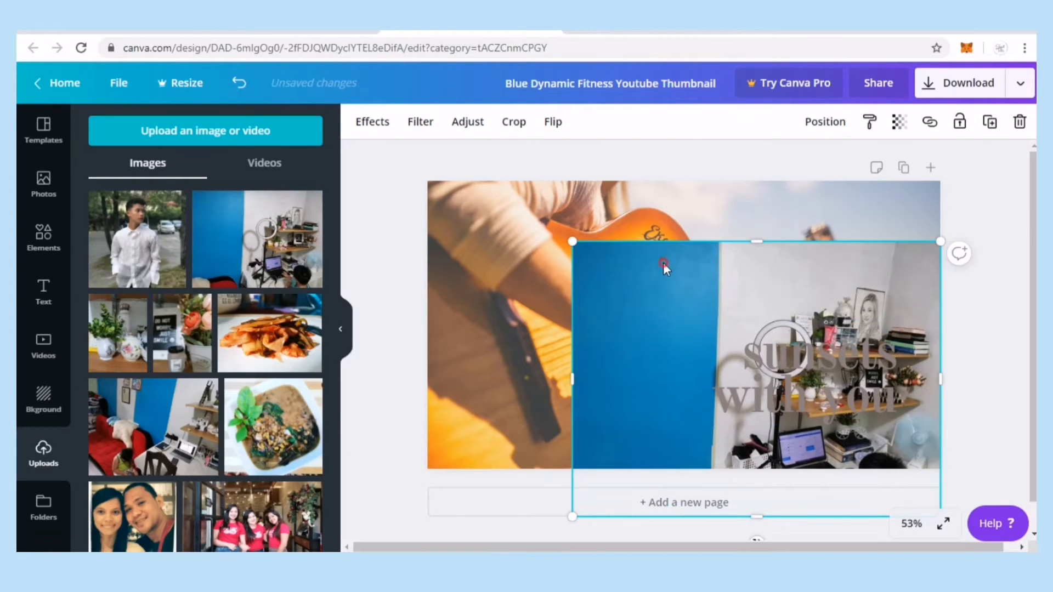
left_click_drag(637, 245, 492, 184)
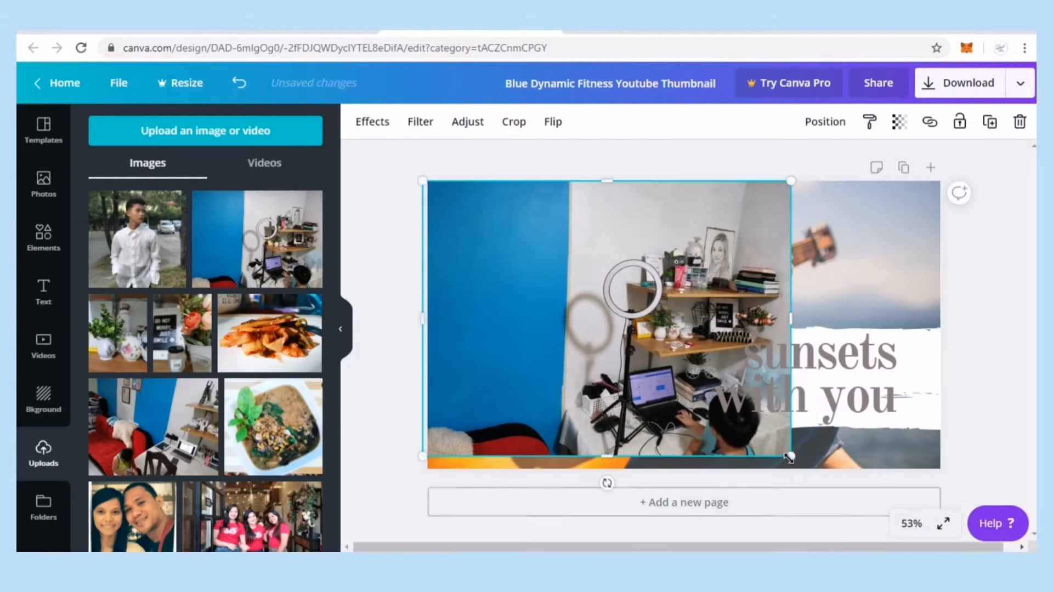
left_click_drag(906, 481, 988, 504)
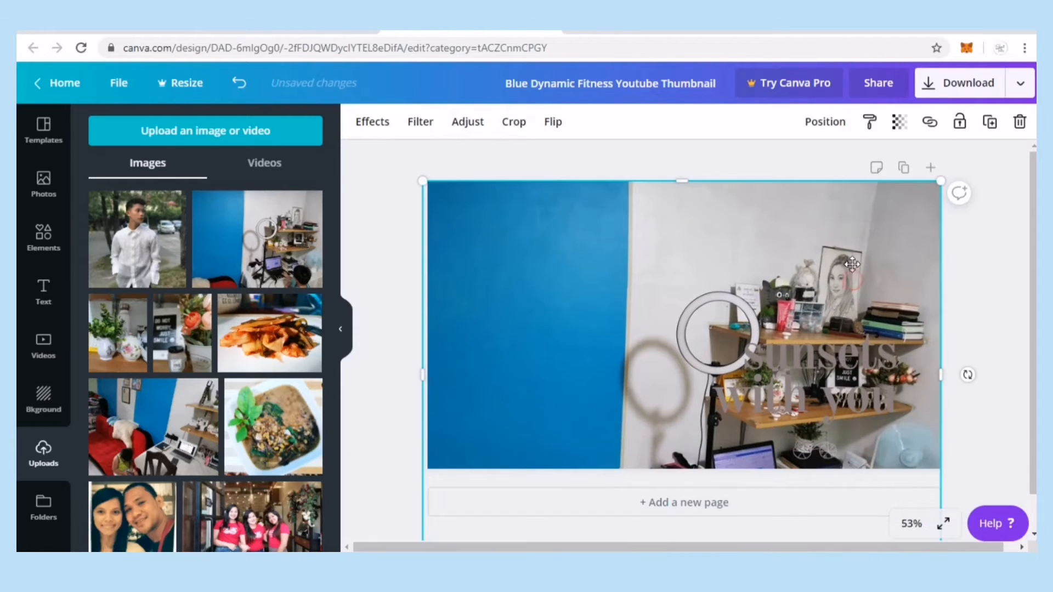
left_click_drag(853, 281, 851, 250)
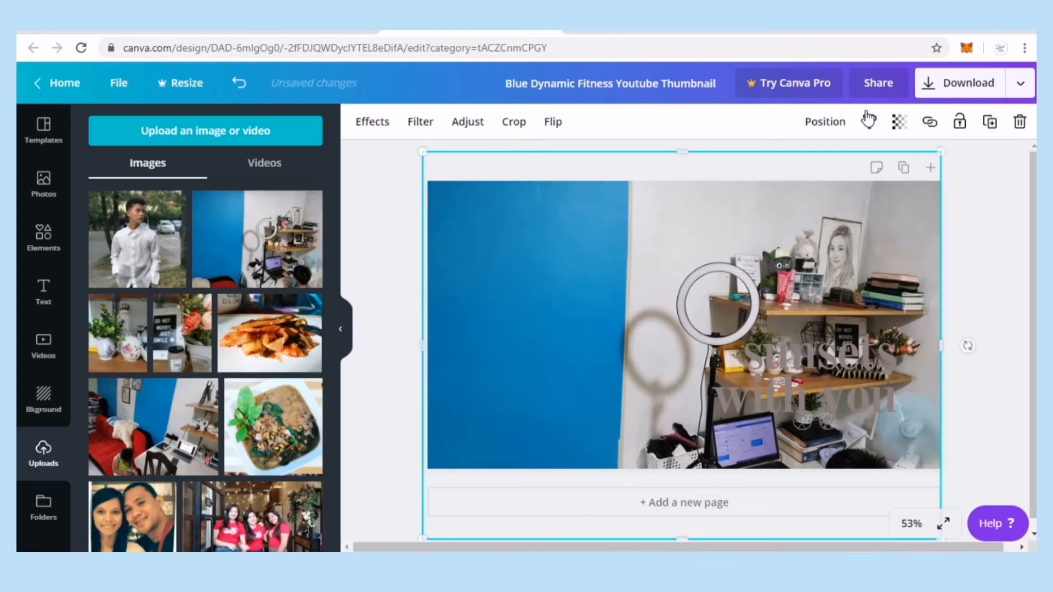
Send the room photo backward behind the white brush stroke and the "sunsets with you" text.
left_click(830, 122)
left_click(781, 165)
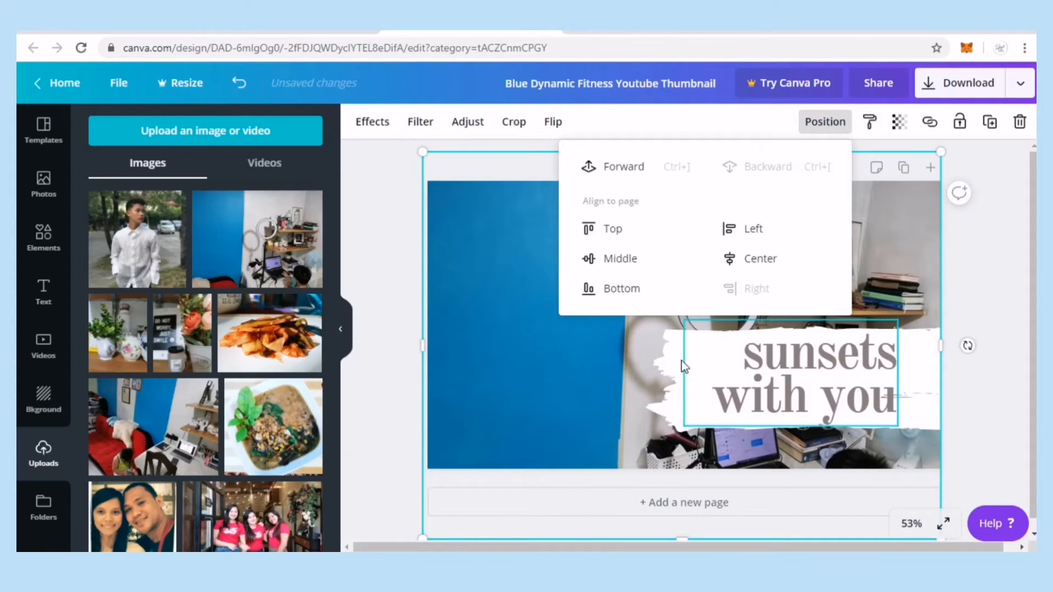
left_click(560, 334)
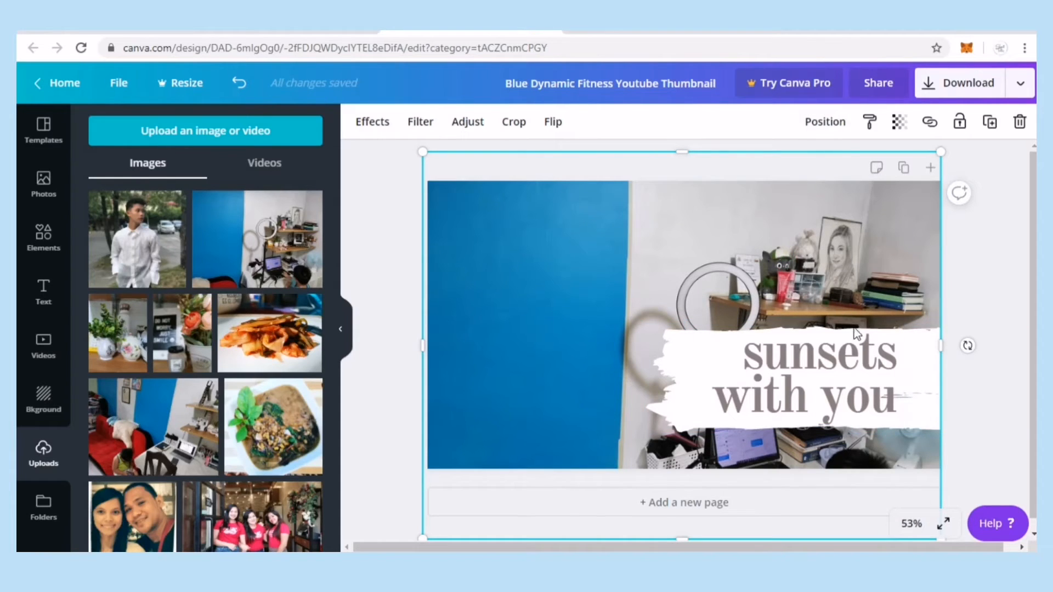
Move the white brush stroke to the upper-left area of the thumbnail and place the "sunsets with you" text on it.
left_click(921, 359)
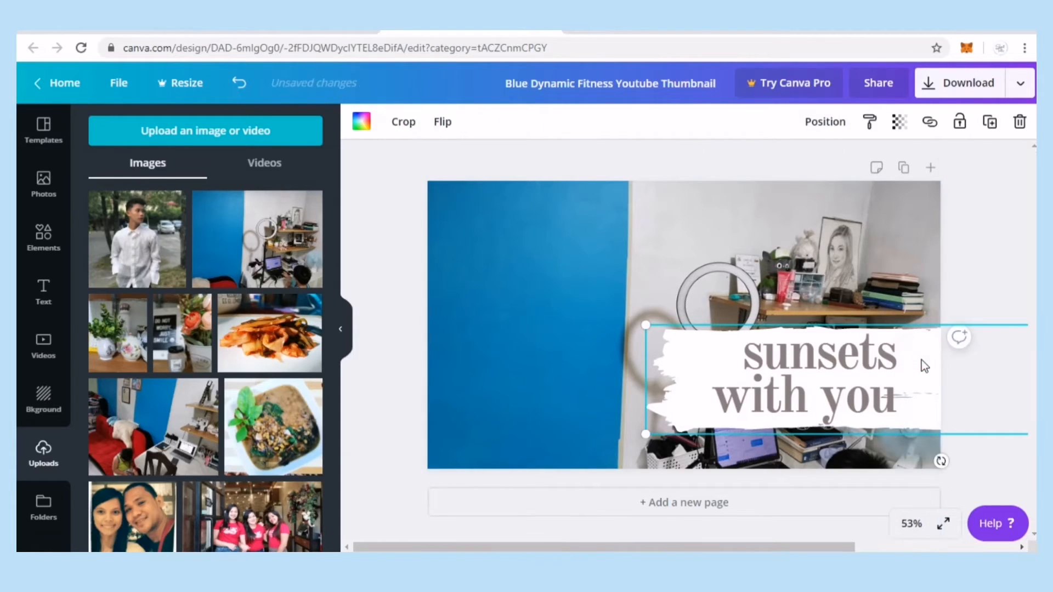
mouse_move(921, 360)
left_mouse_down()
mouse_move(670, 336)
mouse_move(593, 258)
mouse_move(361, 241)
left_mouse_up()
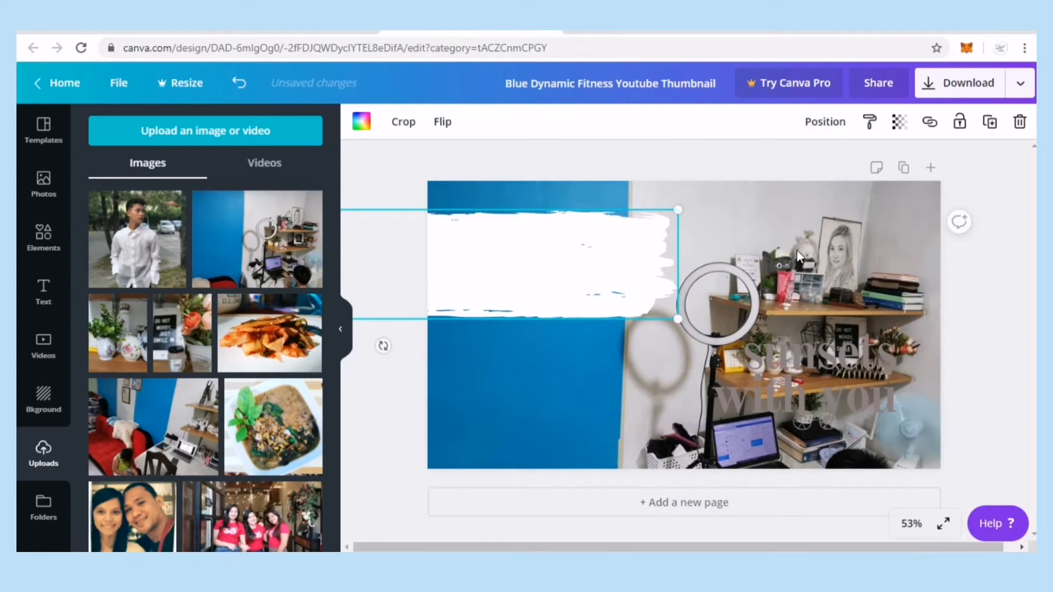
left_click(797, 257)
left_click(787, 318)
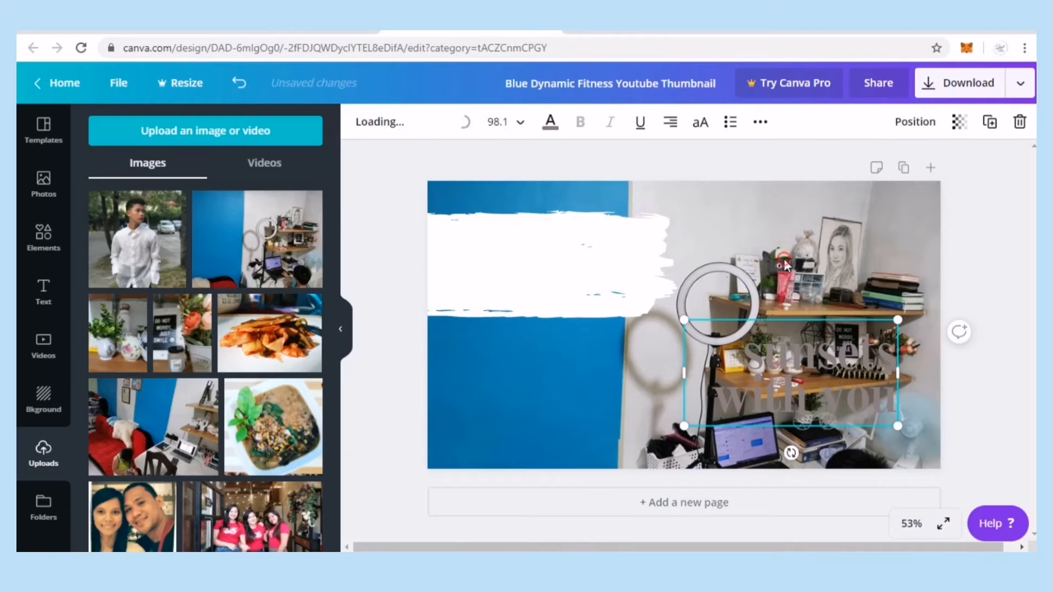
left_click(799, 258)
left_click(803, 354)
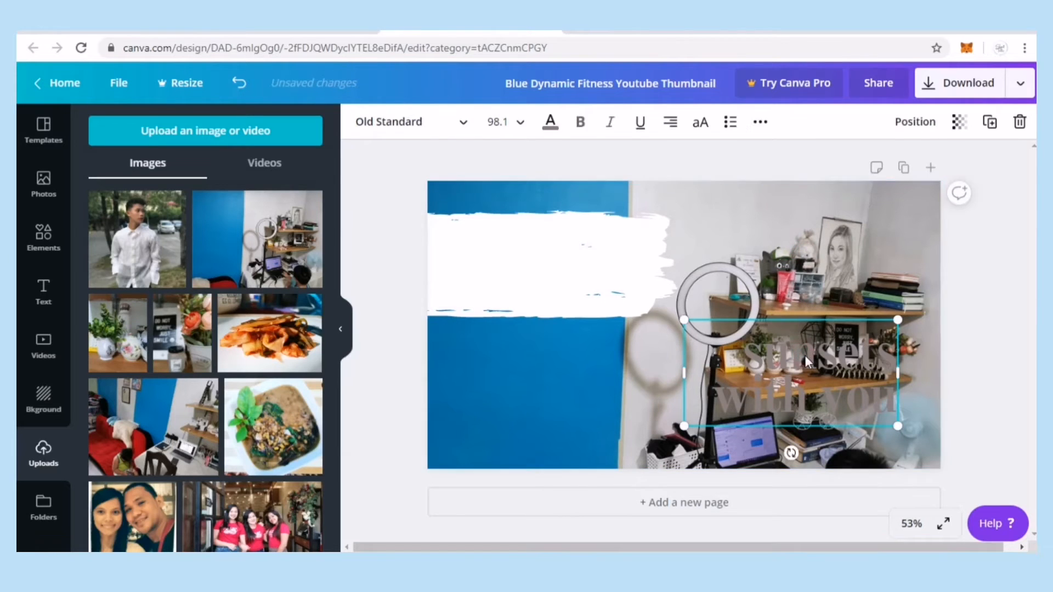
left_click_drag(568, 272, 571, 265)
mouse_move(557, 301)
left_mouse_down()
mouse_move(543, 302)
mouse_move(551, 268)
left_mouse_up()
Left-align the "sunsets with you" text and shift it slightly right to sit within the brush stroke.
double_click(563, 284)
key("ctrl+a")
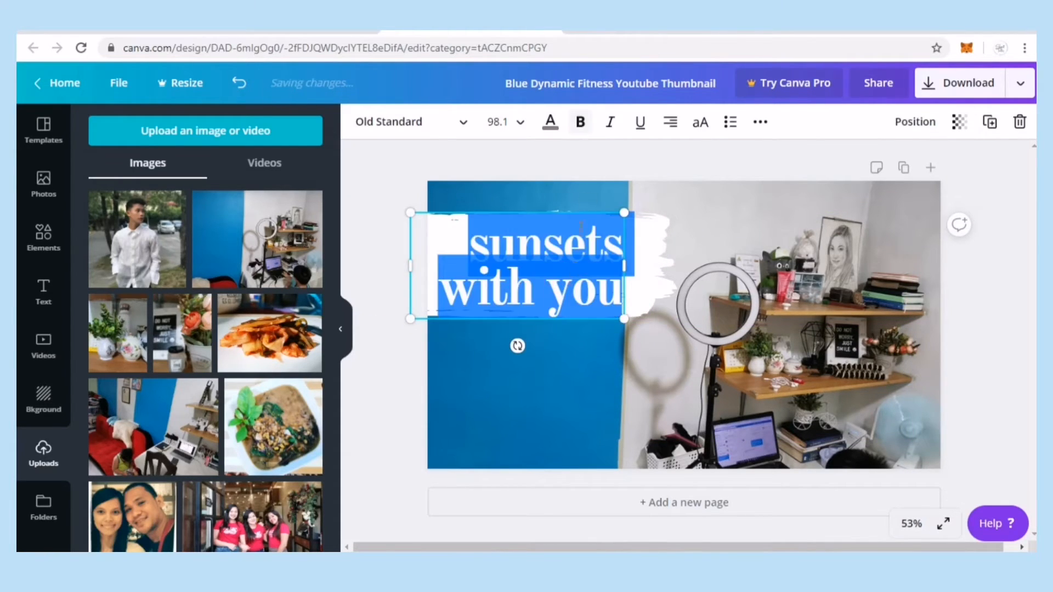
left_click(672, 123)
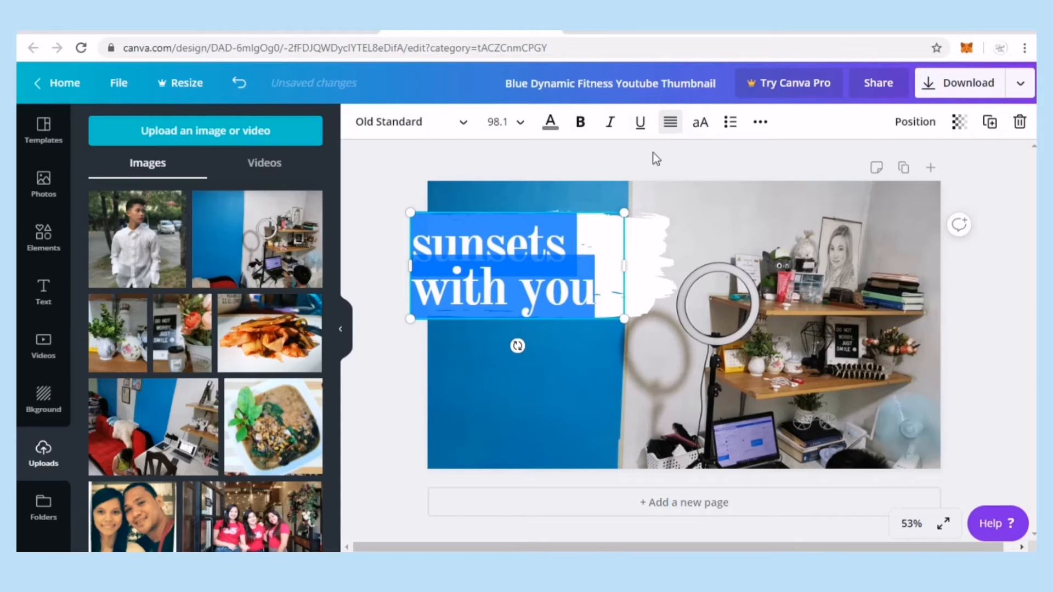
left_click(541, 300)
left_click(551, 355)
left_click_drag(516, 290, 539, 288)
left_click(558, 334)
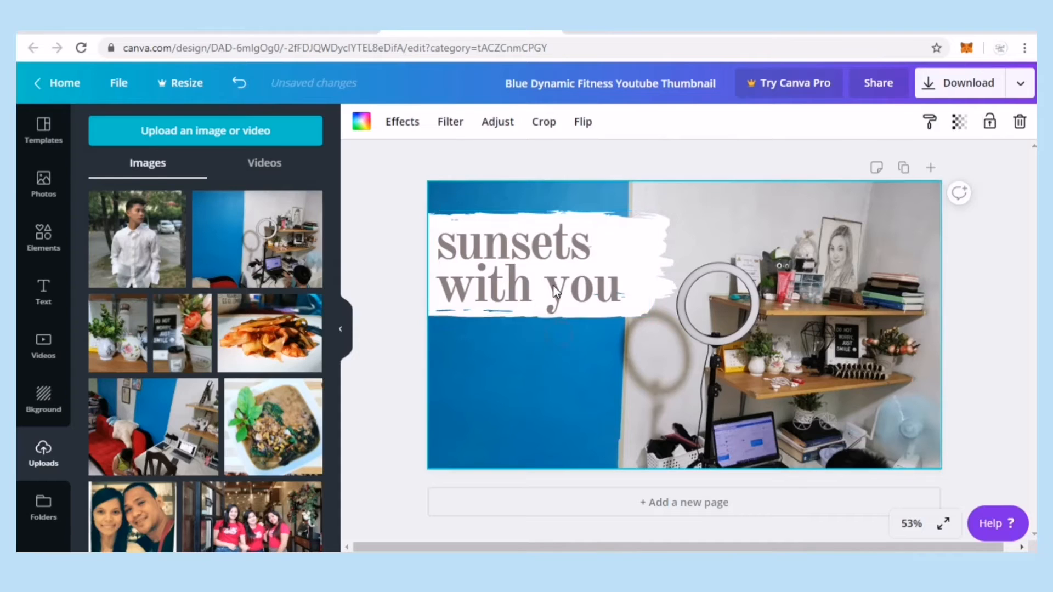
Replace the word "sunsets" in the title's first line with "filming".
left_click(542, 250)
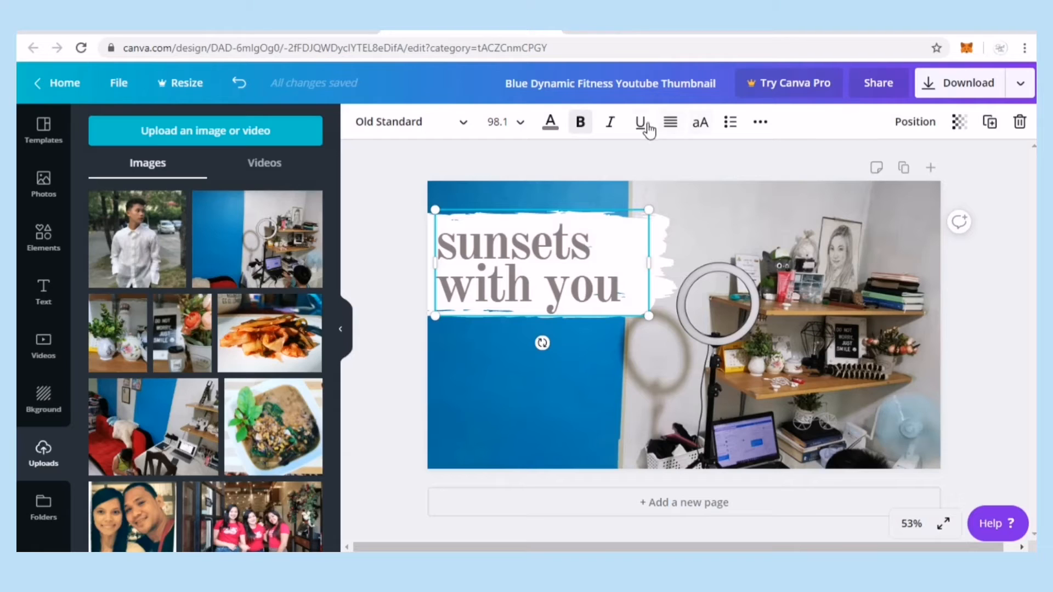
key("BackSpace")
key("BackSpace")
key("BackSpace")
key("BackSpace")
key("BackSpace")
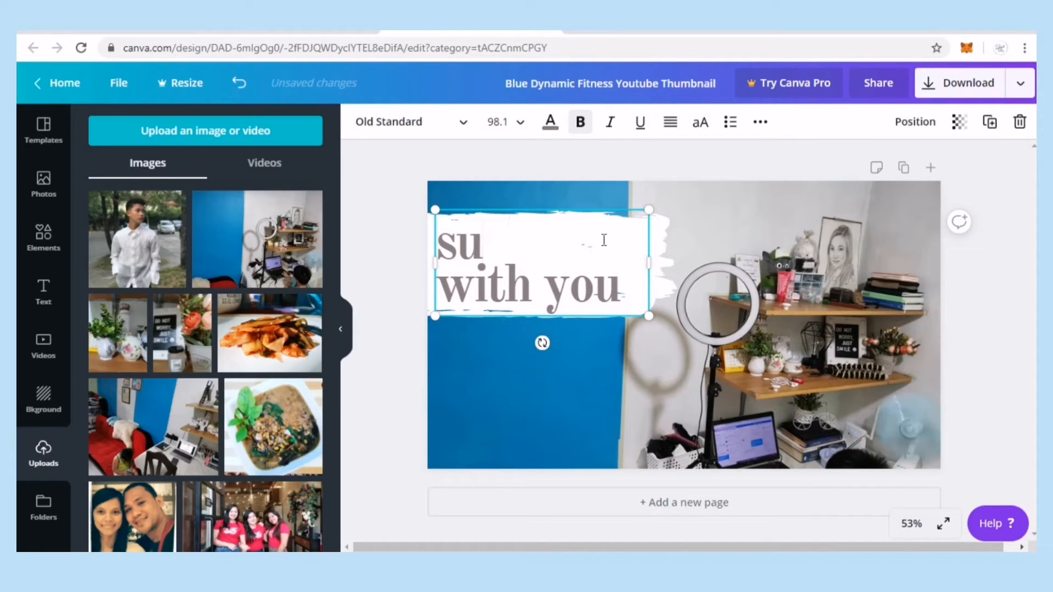
type("filming")
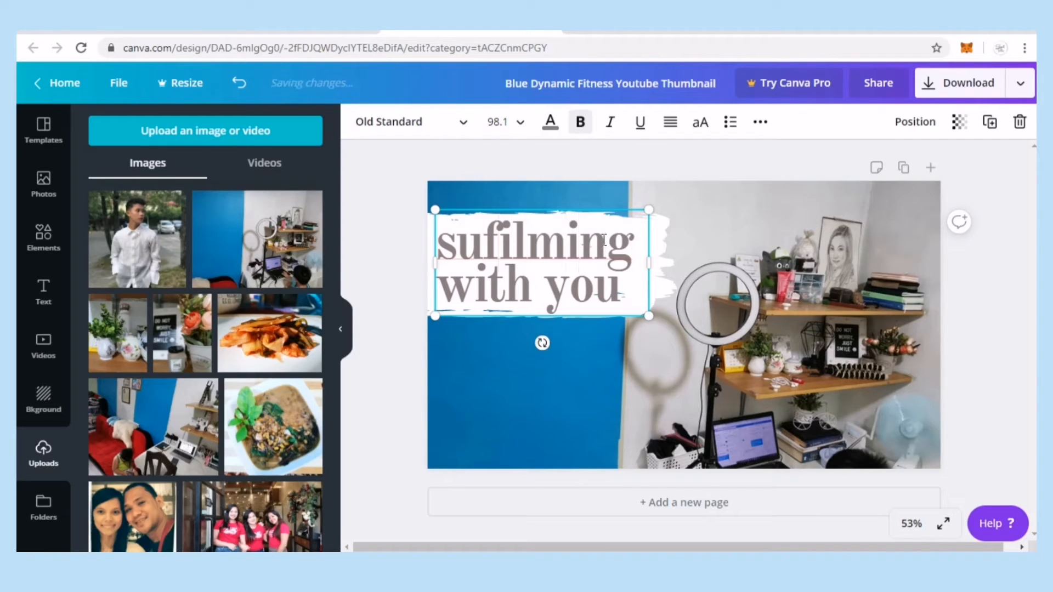
key("BackSpace")
key("BackSpace")
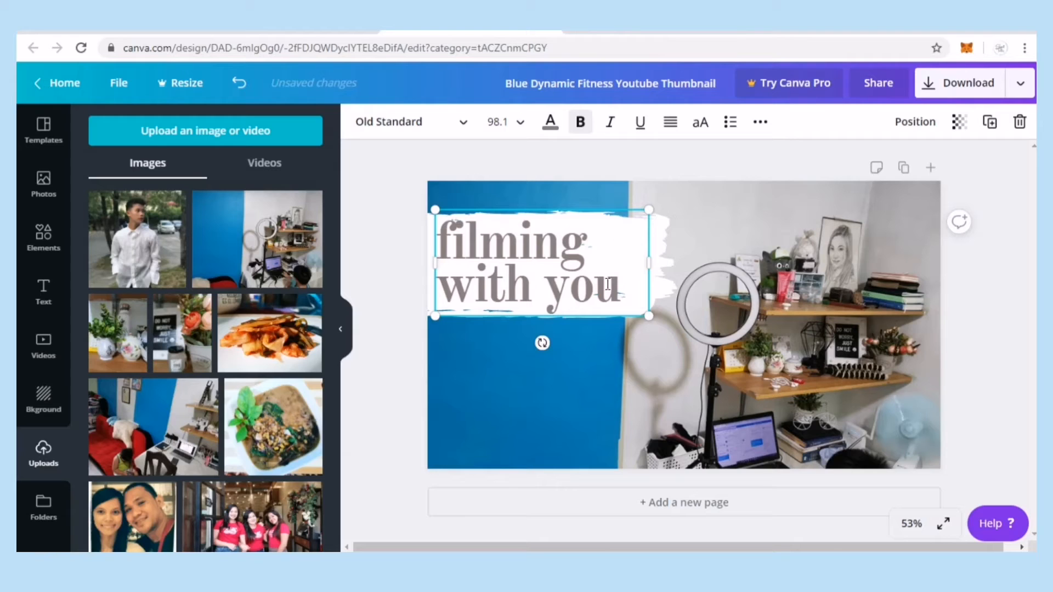
Replace "with you" in the title's second line with "room".
key("Return")
key("Delete")
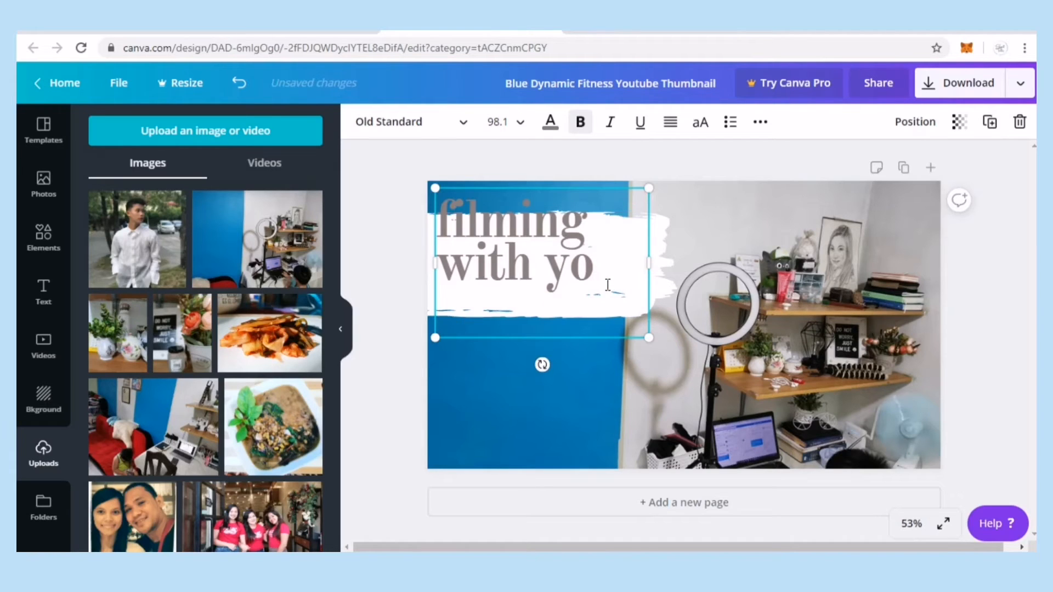
key("BackSpace")
key("BackSpace")
key("BackSpace")
key("BackSpace")
key("BackSpace")
key("BackSpace")
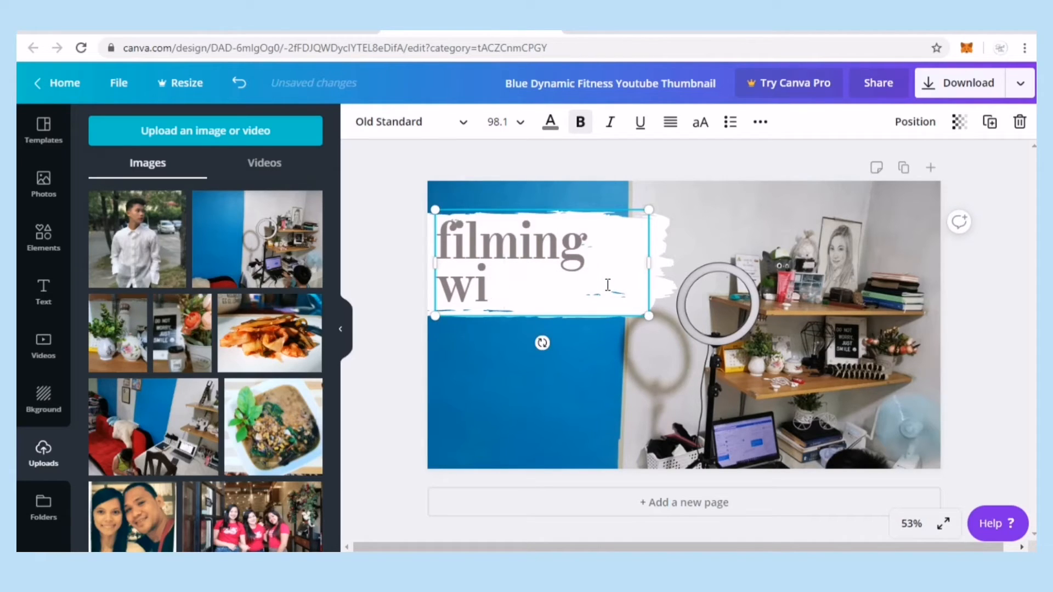
type("room")
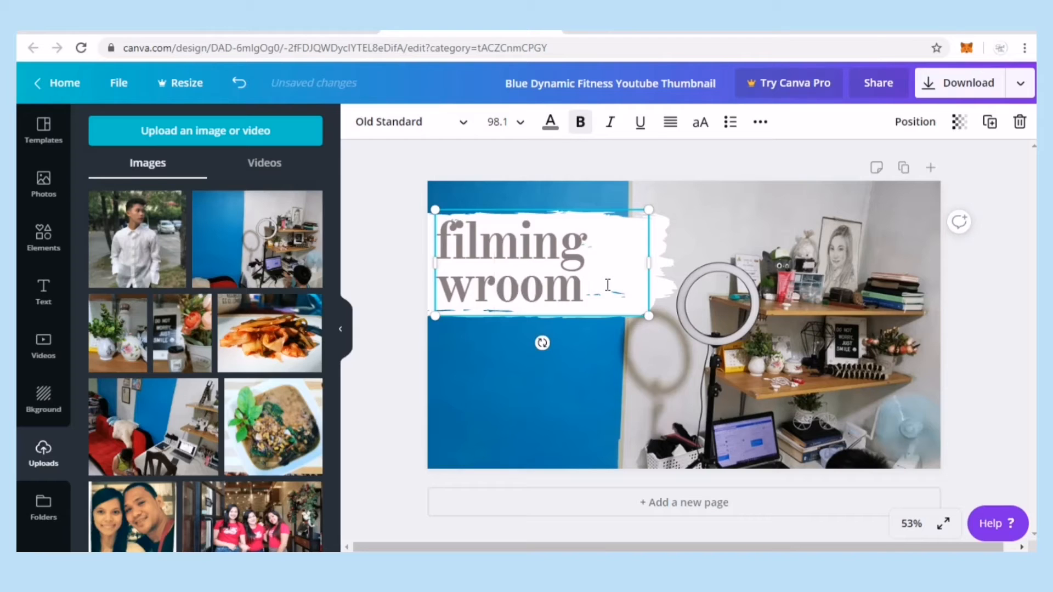
key("BackSpace")
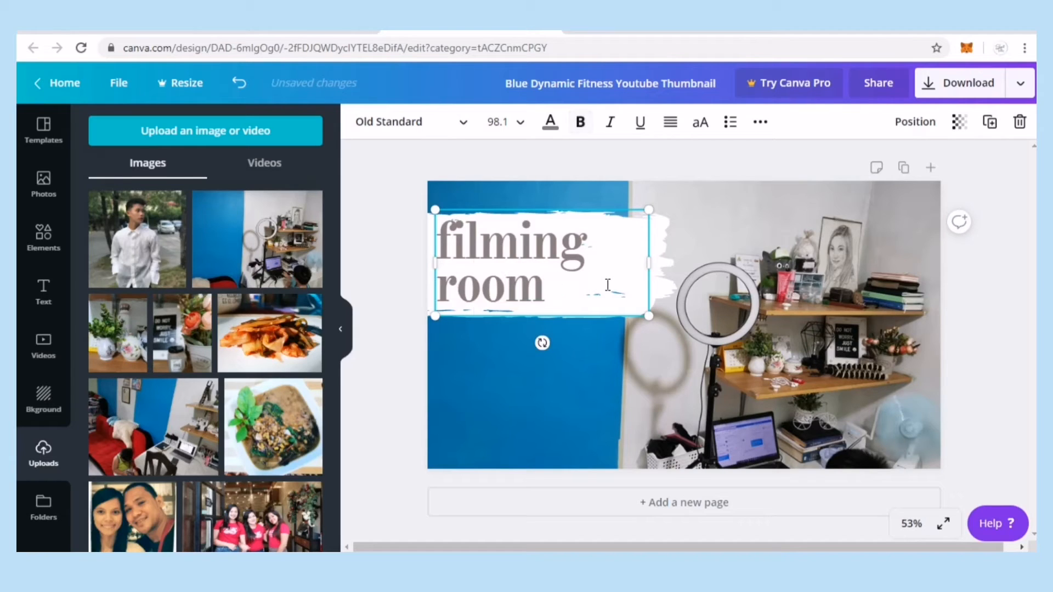
left_click(581, 354)
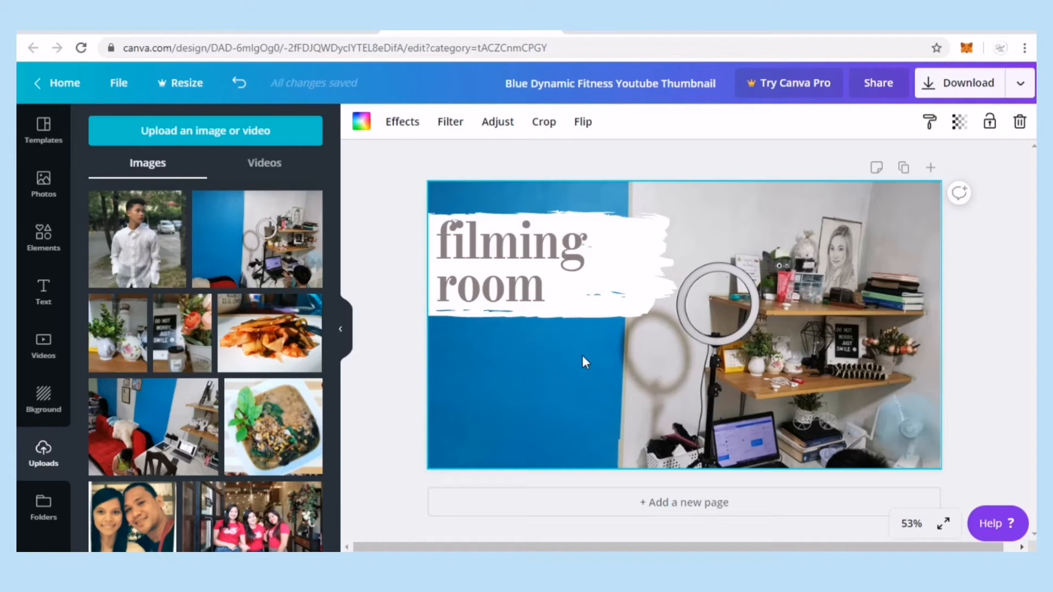
left_click(535, 281)
left_click(516, 341)
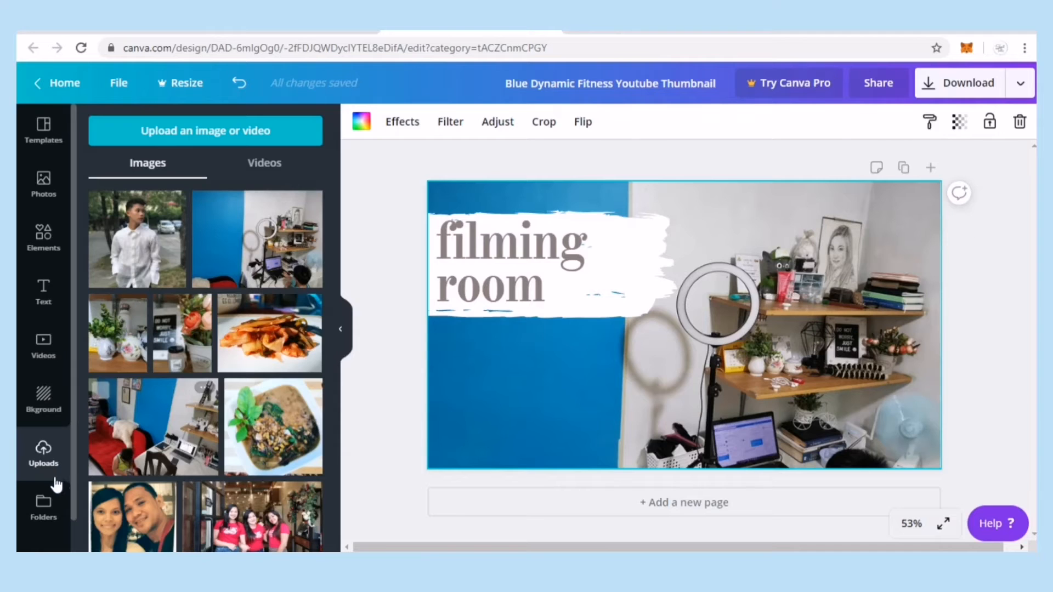
Add the "Cheers to the new year" text design beside "room" and replace its word "Cheers" with "tour".
left_click(43, 291)
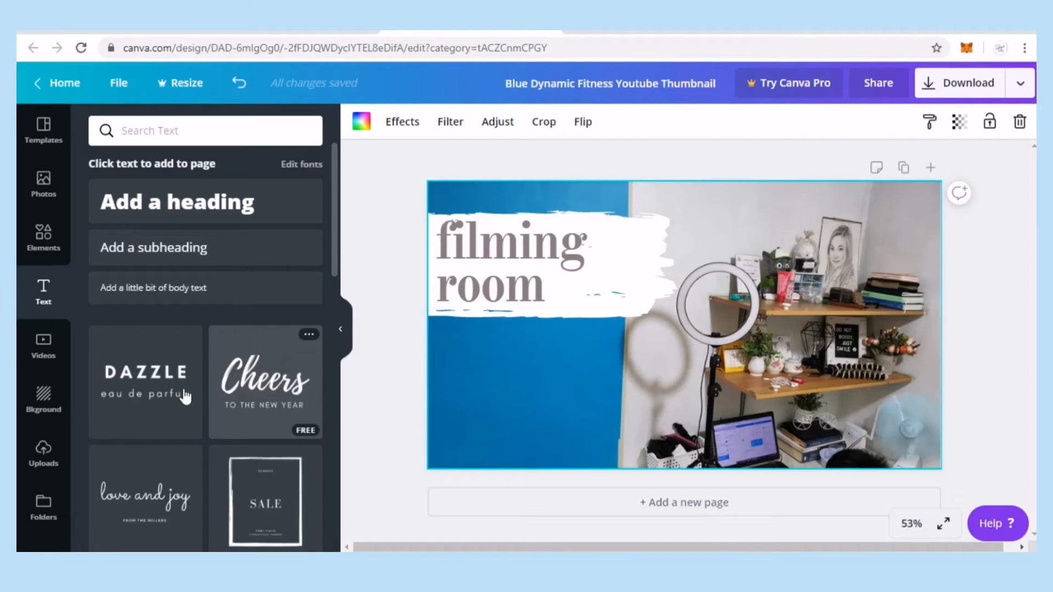
left_click(254, 394)
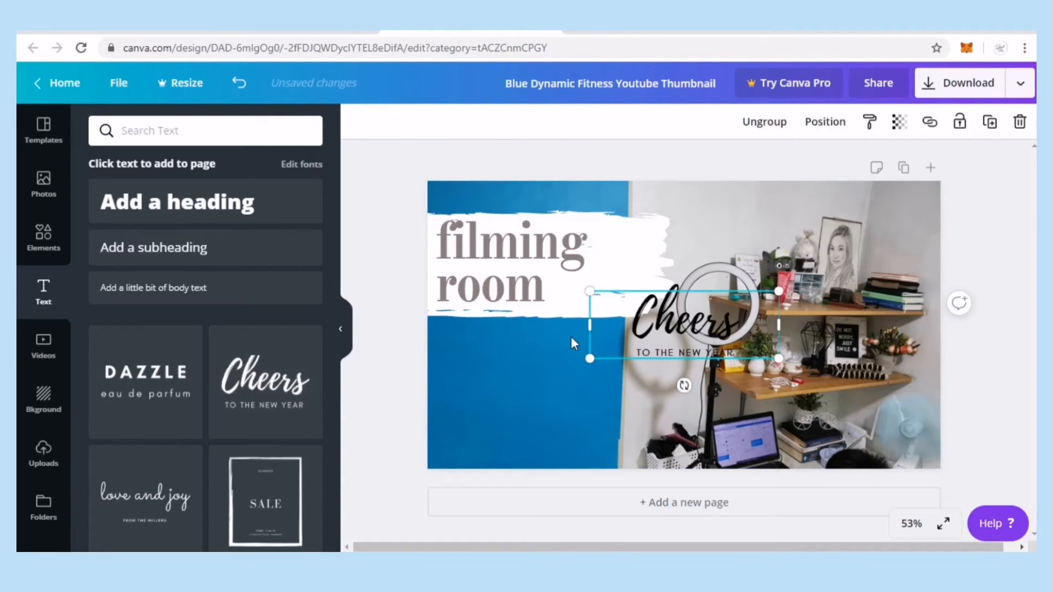
left_click_drag(648, 329, 568, 290)
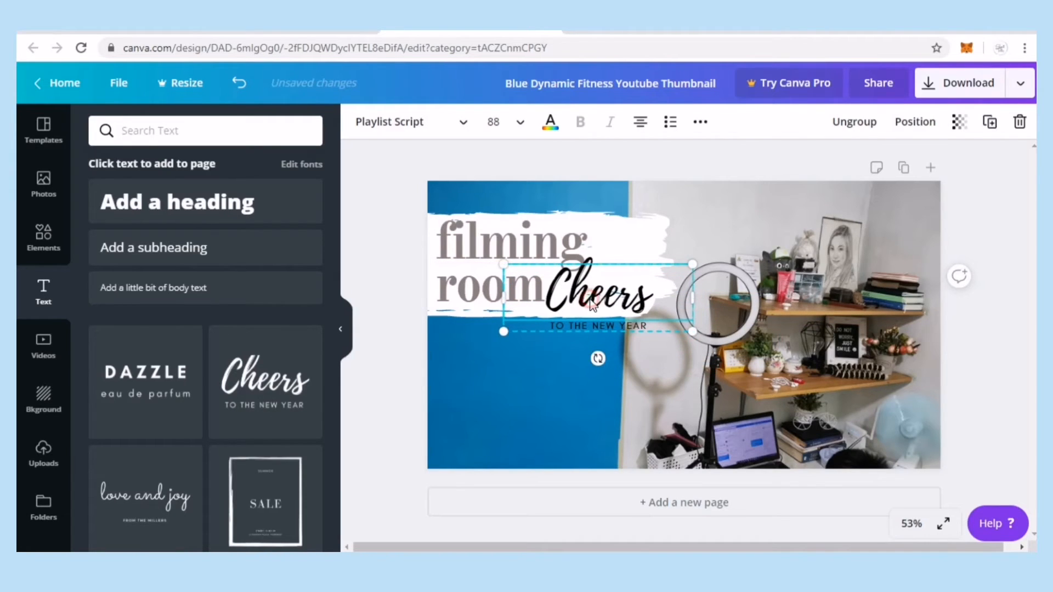
double_click(591, 302)
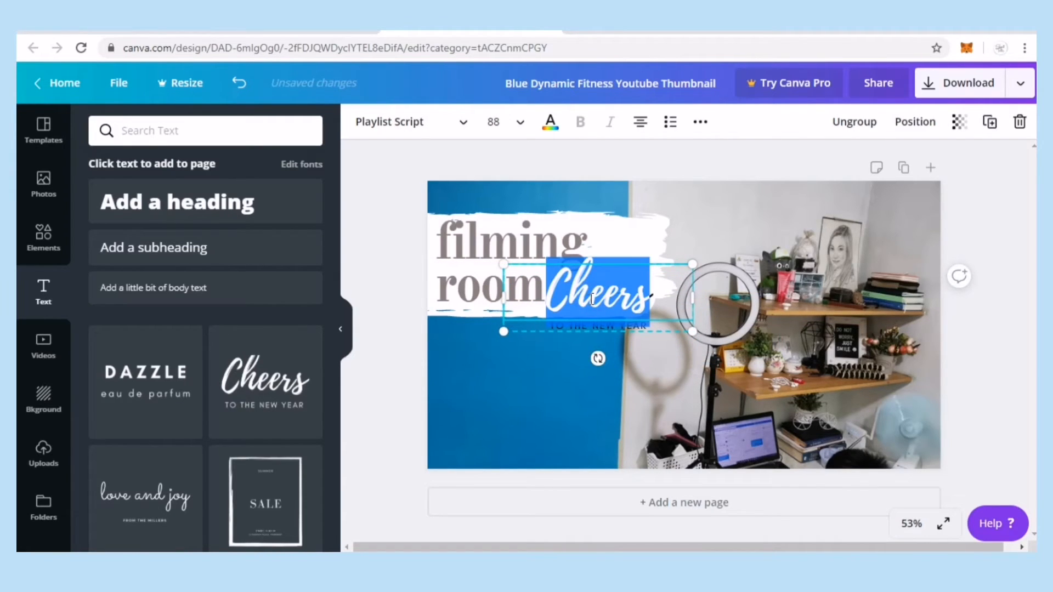
type("tour")
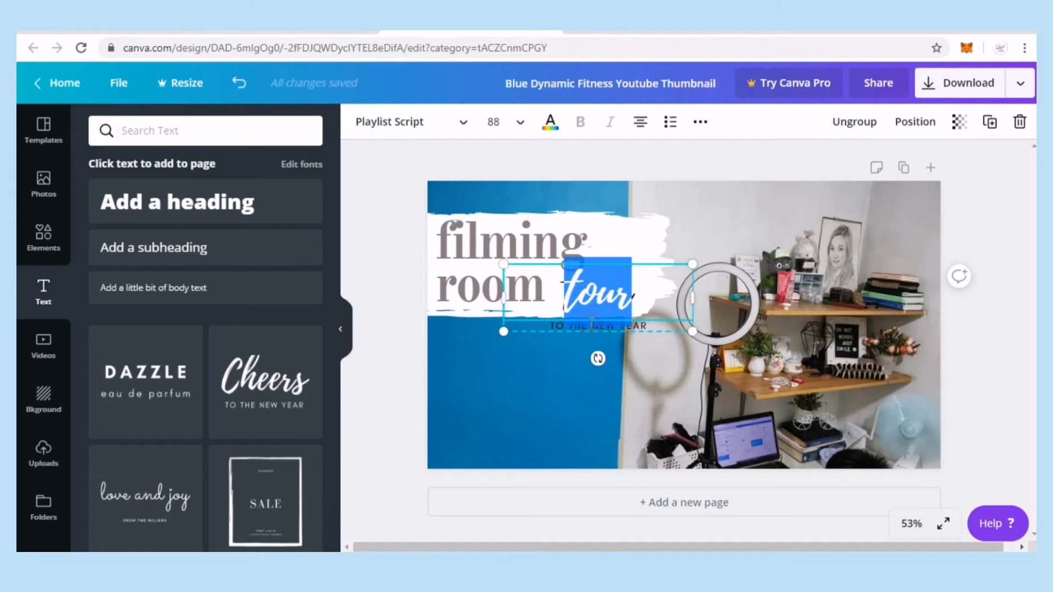
left_click(566, 349)
Replace the small "TO THE NEW YEAR" line under "tour" with "SHAITALKS CDO".
left_click(568, 326)
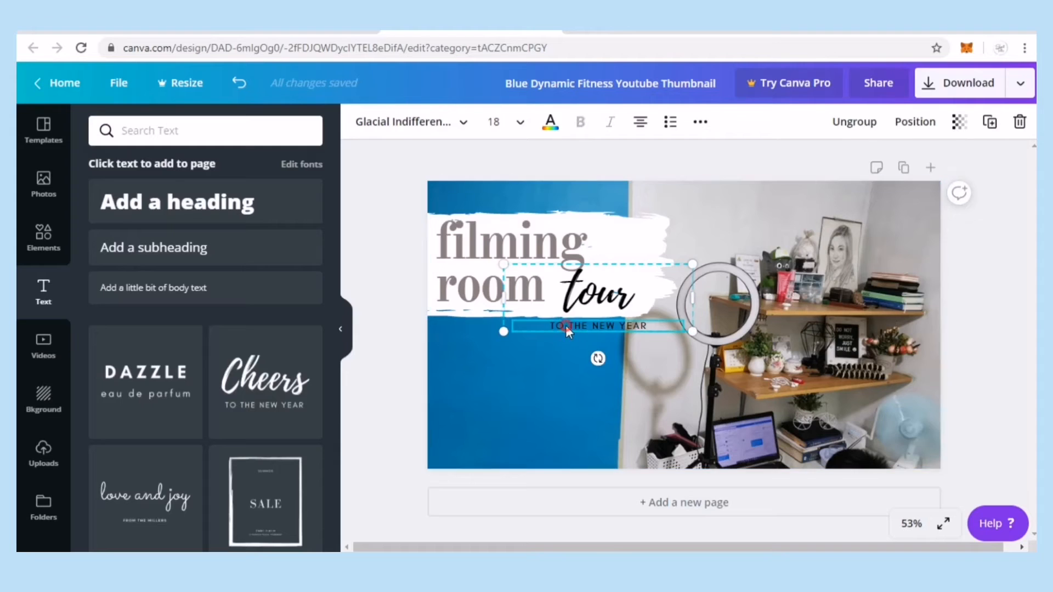
left_click(567, 326)
type("S")
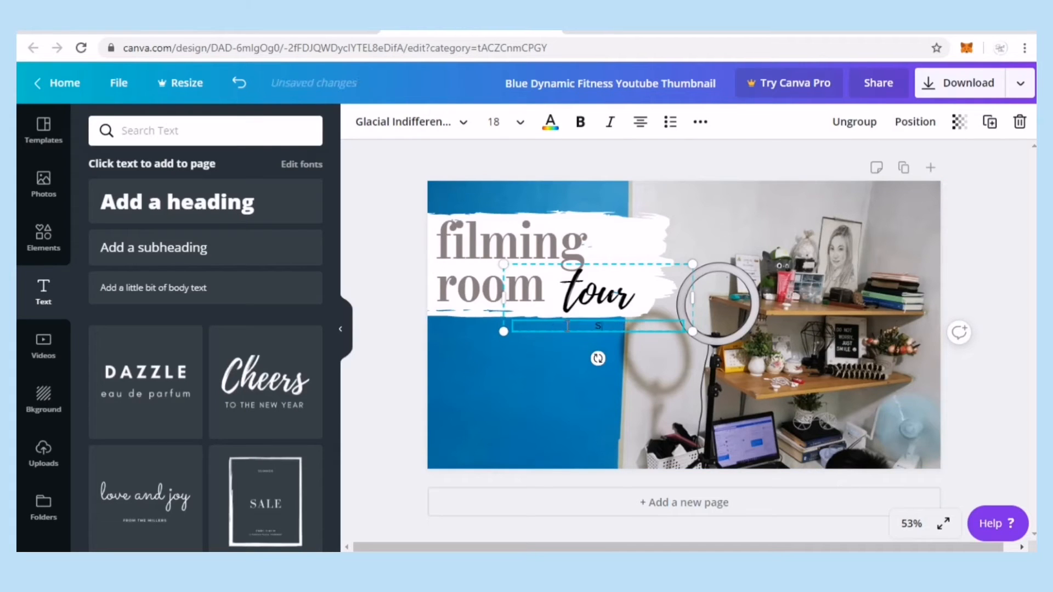
type("HAITALKS CDO")
left_click(566, 353)
Shift the "tour" text group slightly left, closer to "room", and color the word "tour" red.
left_click(571, 303)
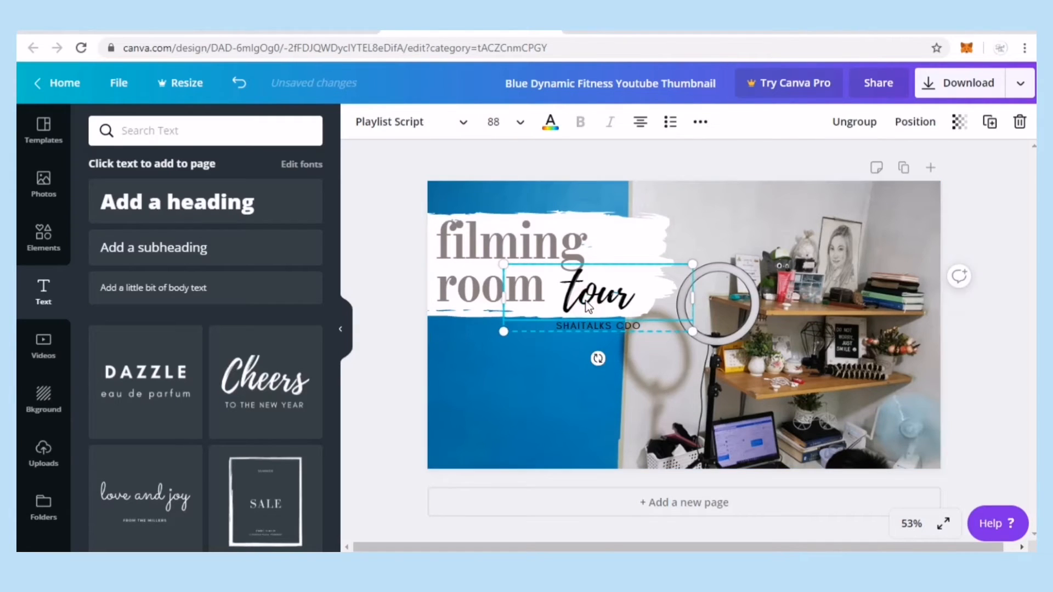
left_click_drag(572, 303, 568, 298)
double_click(570, 297)
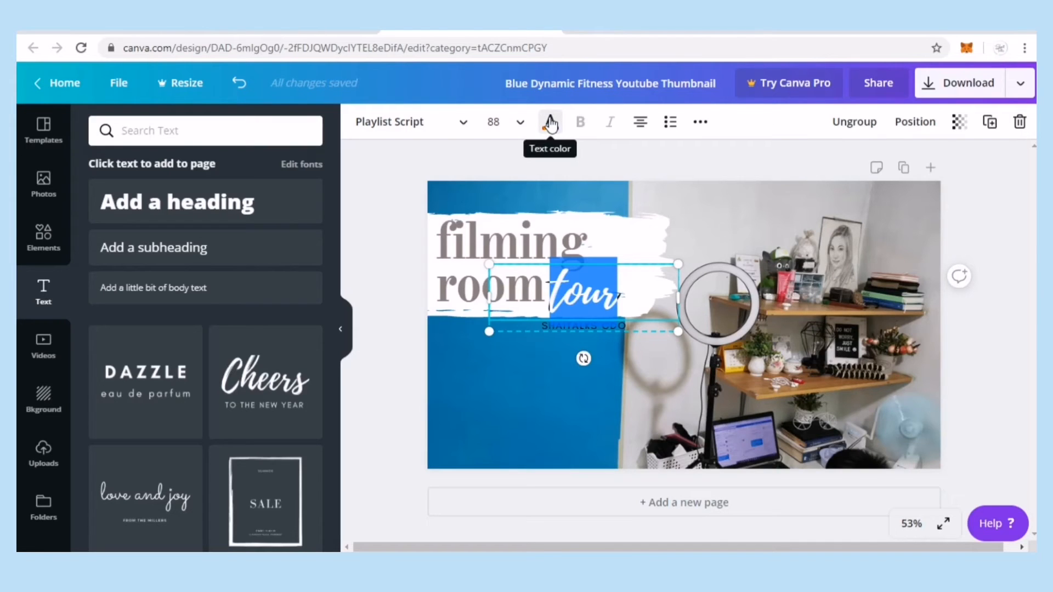
left_click(550, 123)
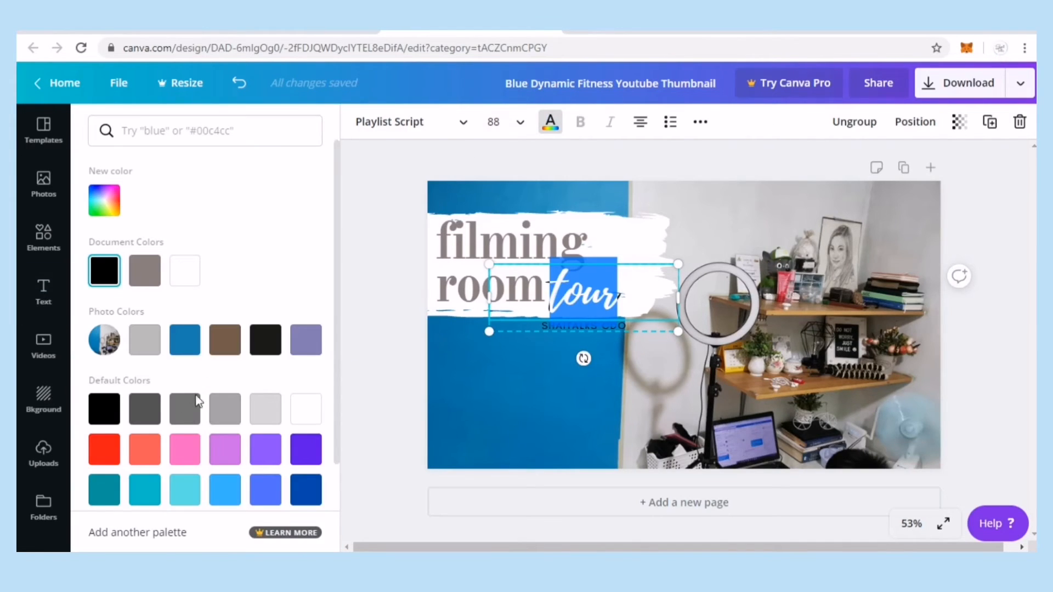
left_click(110, 453)
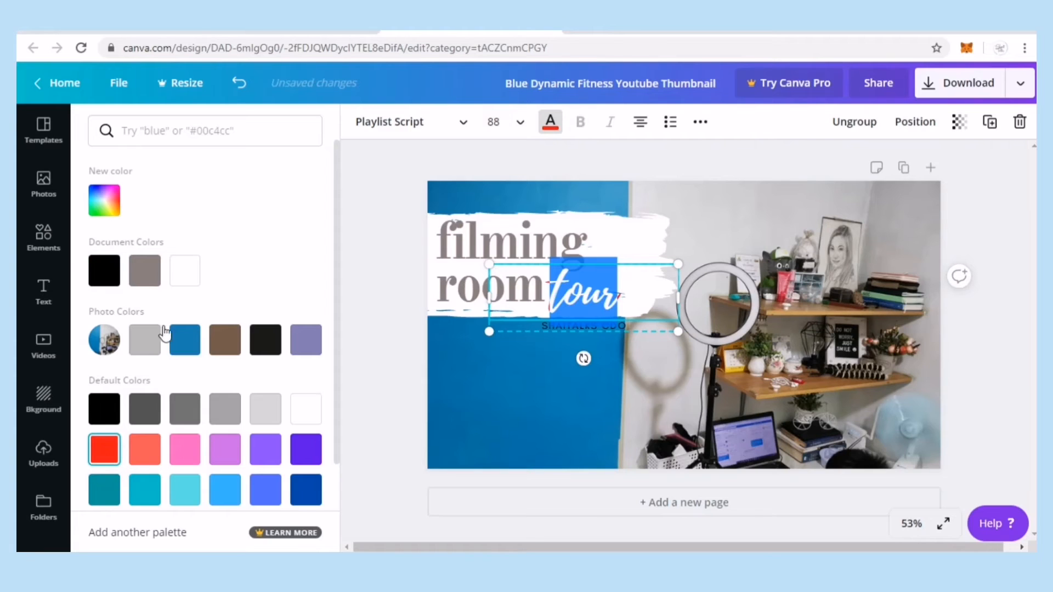
left_click(569, 309)
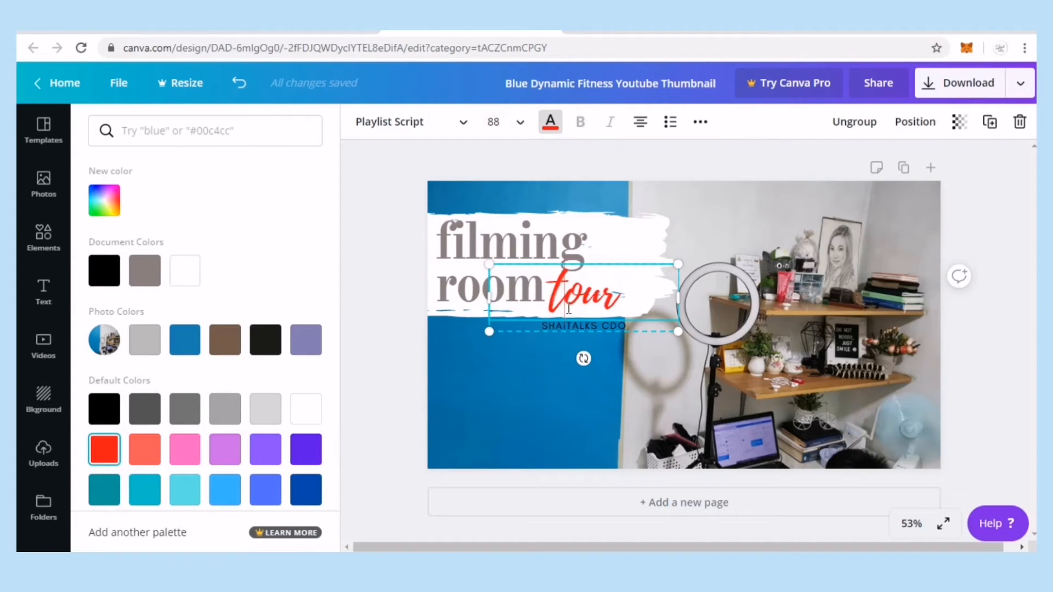
double_click(568, 326)
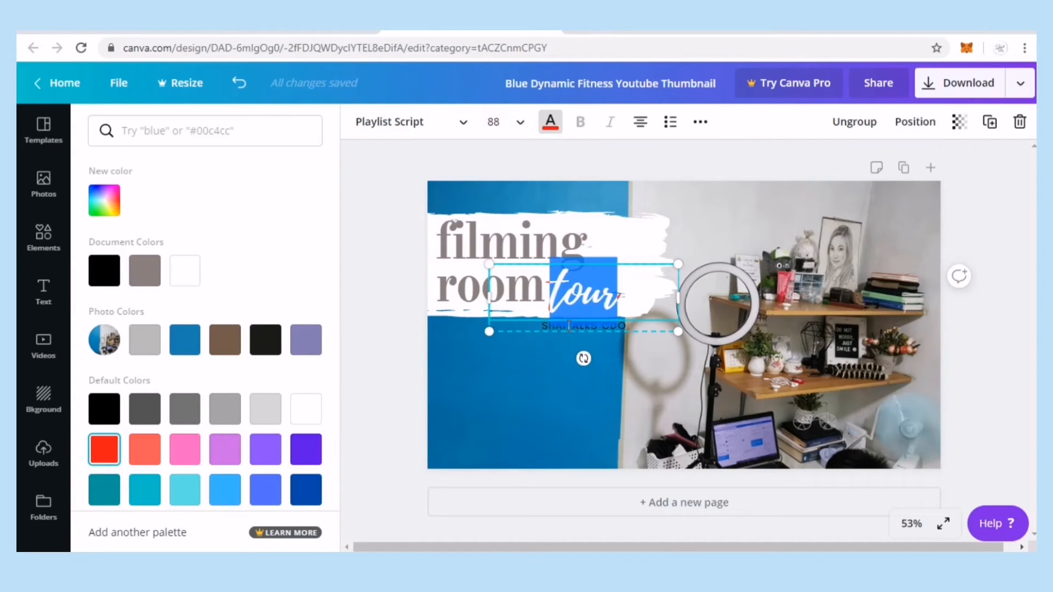
left_click(574, 292)
key("Escape")
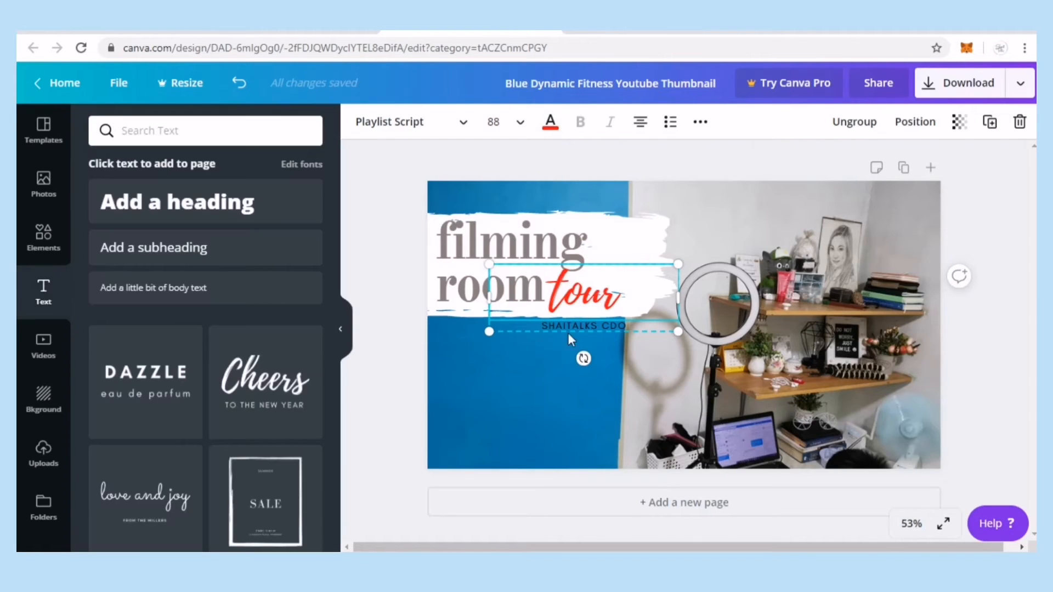
double_click(574, 321)
left_click(555, 349)
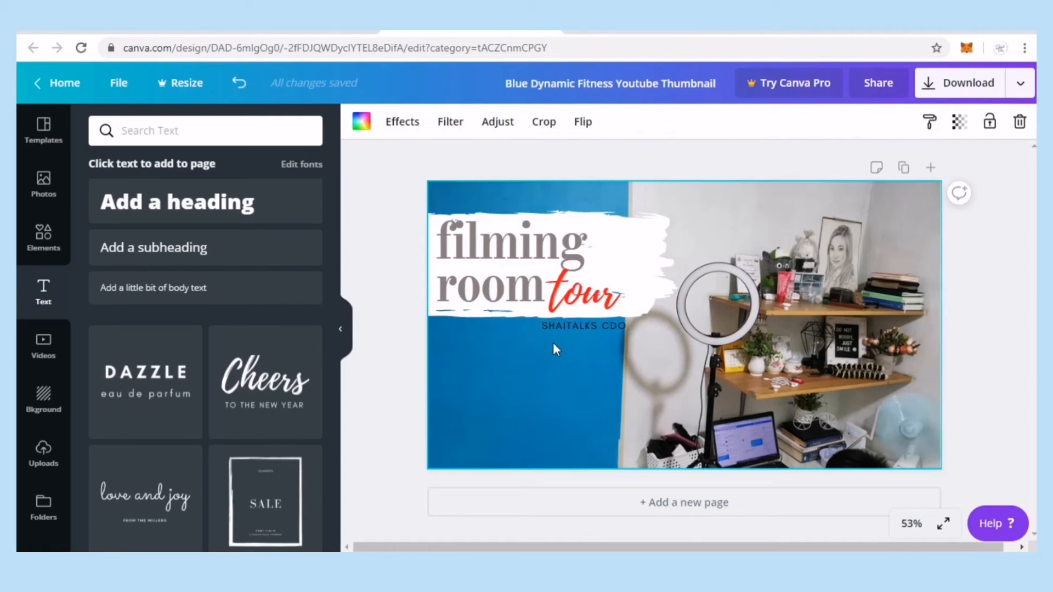
Change the color of the "SHAITALKS CDO" text to white.
left_click(585, 331)
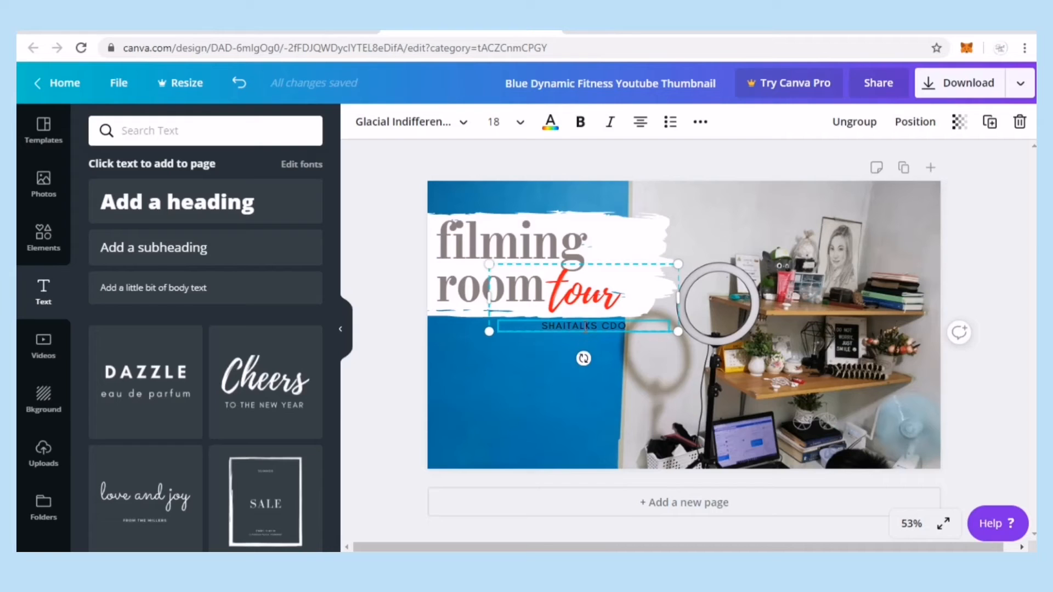
left_click_drag(598, 306, 587, 298)
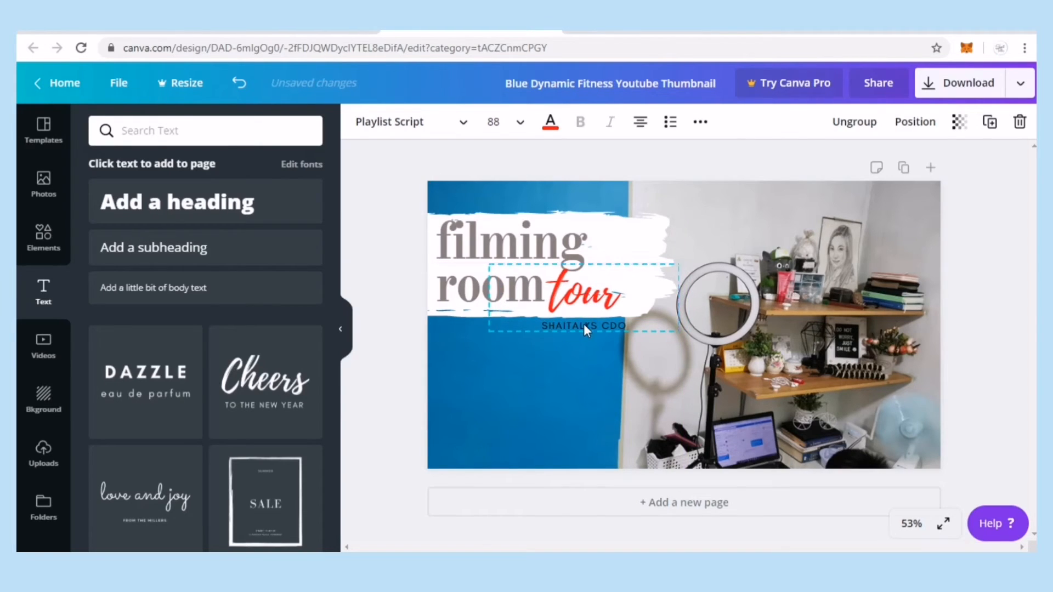
left_click(584, 326)
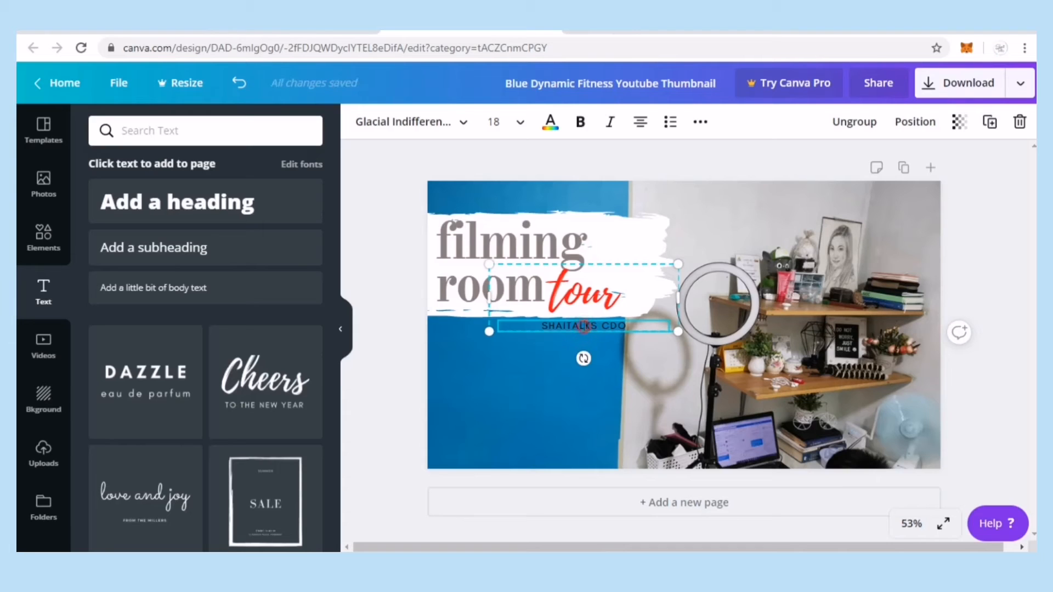
double_click(584, 326)
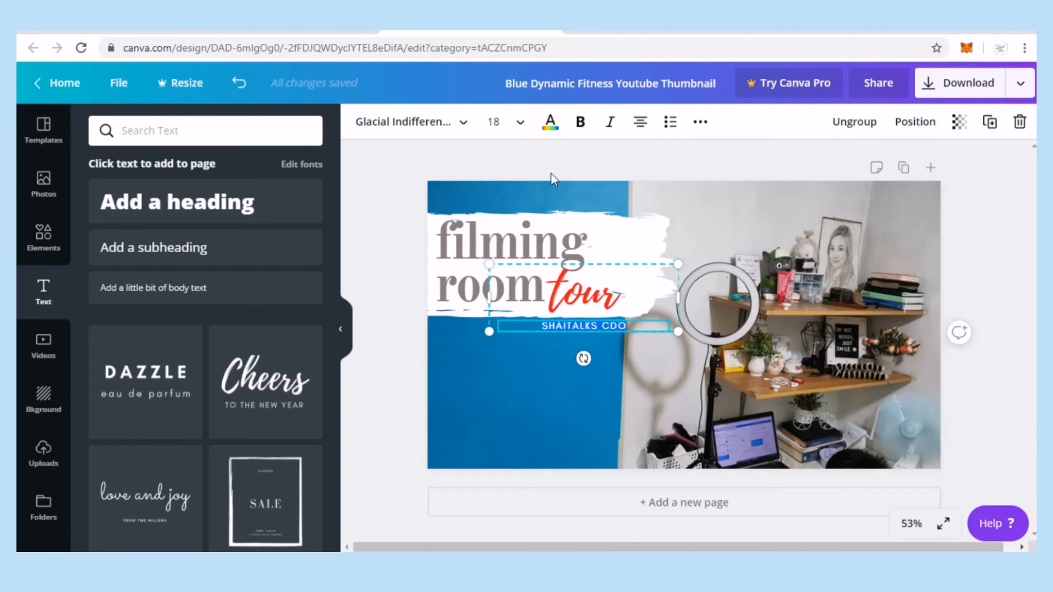
left_click(550, 121)
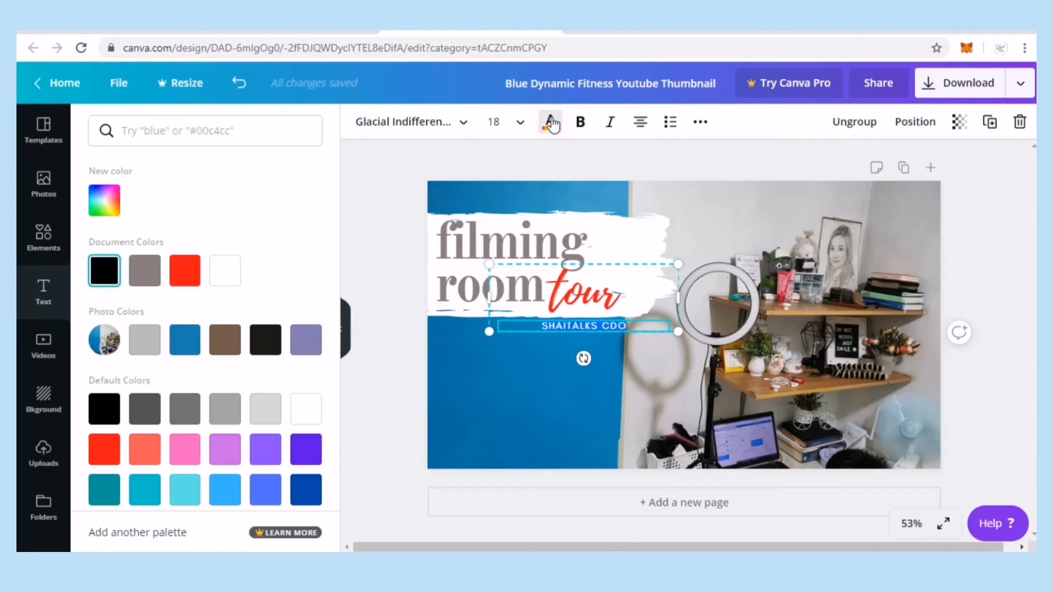
left_click(228, 277)
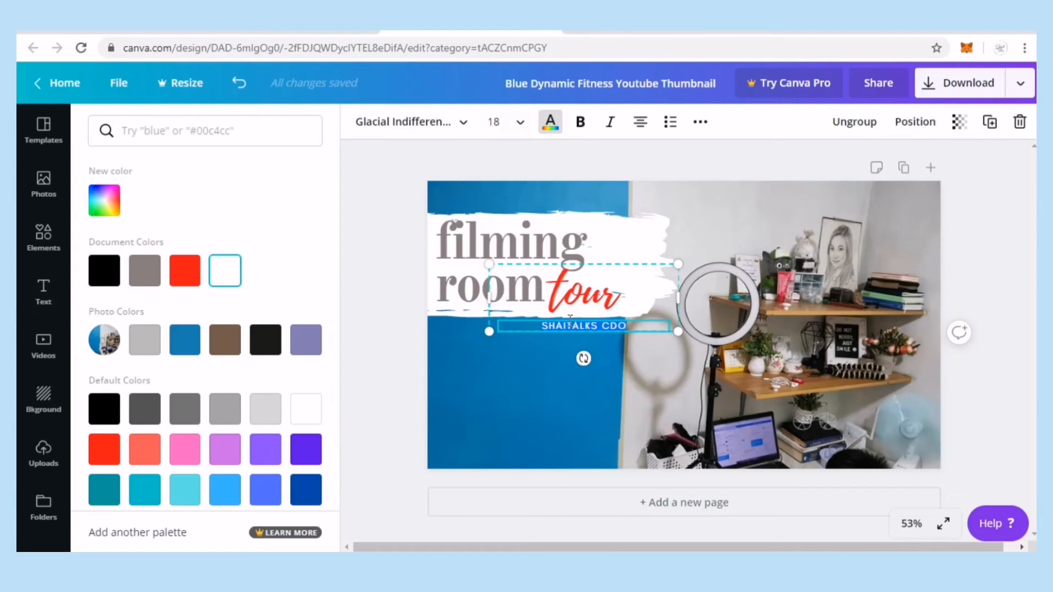
left_click(402, 359)
left_click(1017, 282)
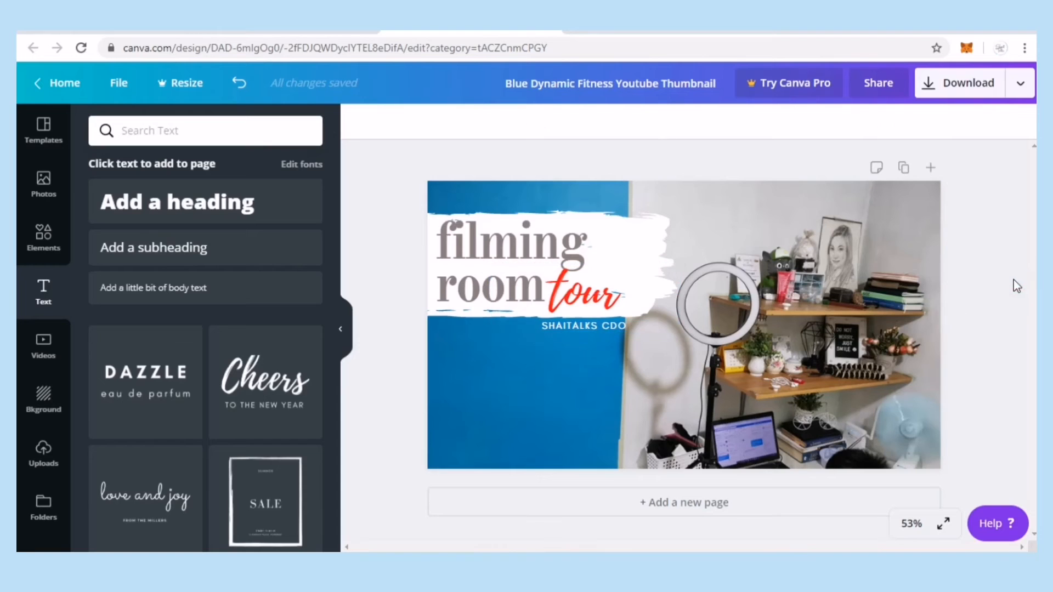
Make the "SHAITALKS CDO" text bold and nudge the "tour" text group slightly left.
left_click(597, 326)
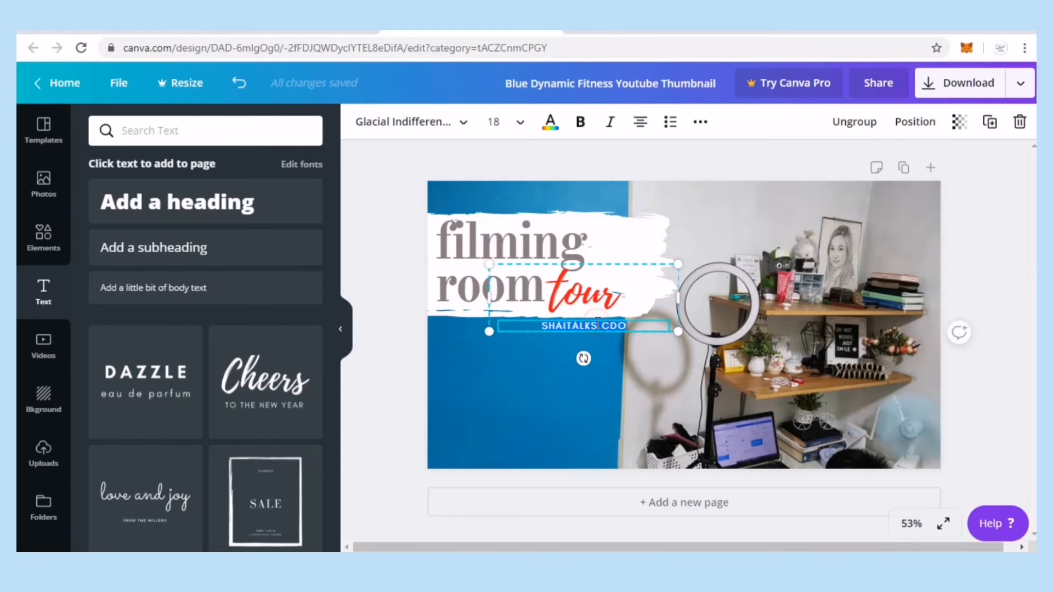
left_click(580, 122)
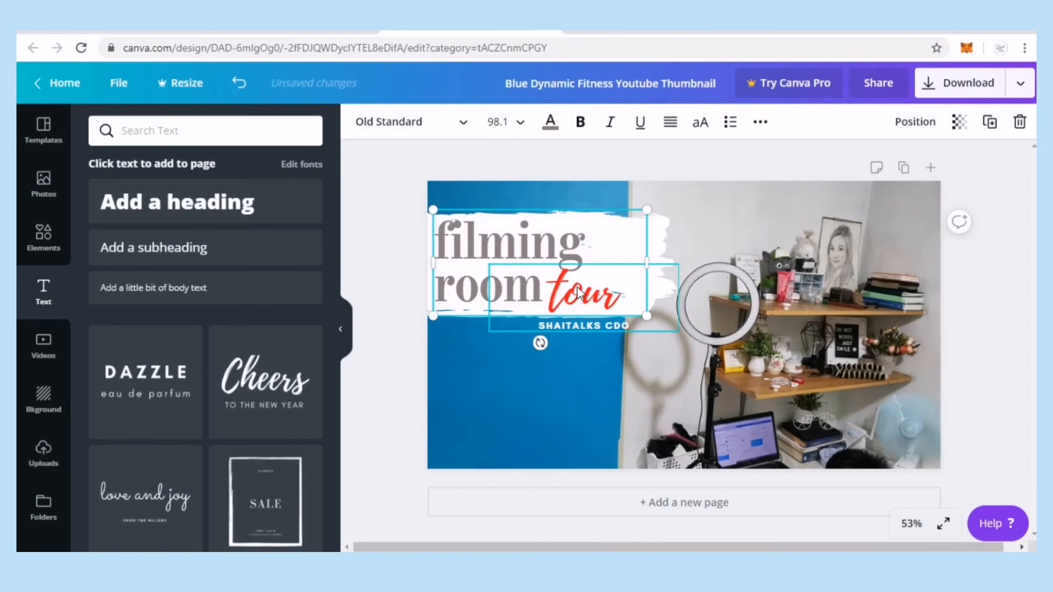
left_click(584, 305)
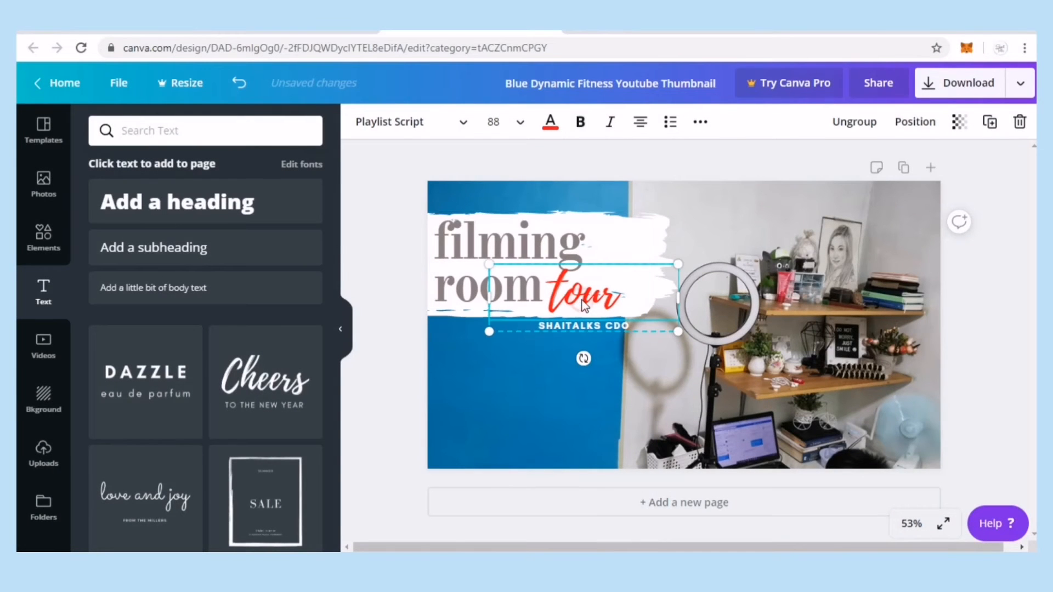
left_click_drag(584, 305, 581, 305)
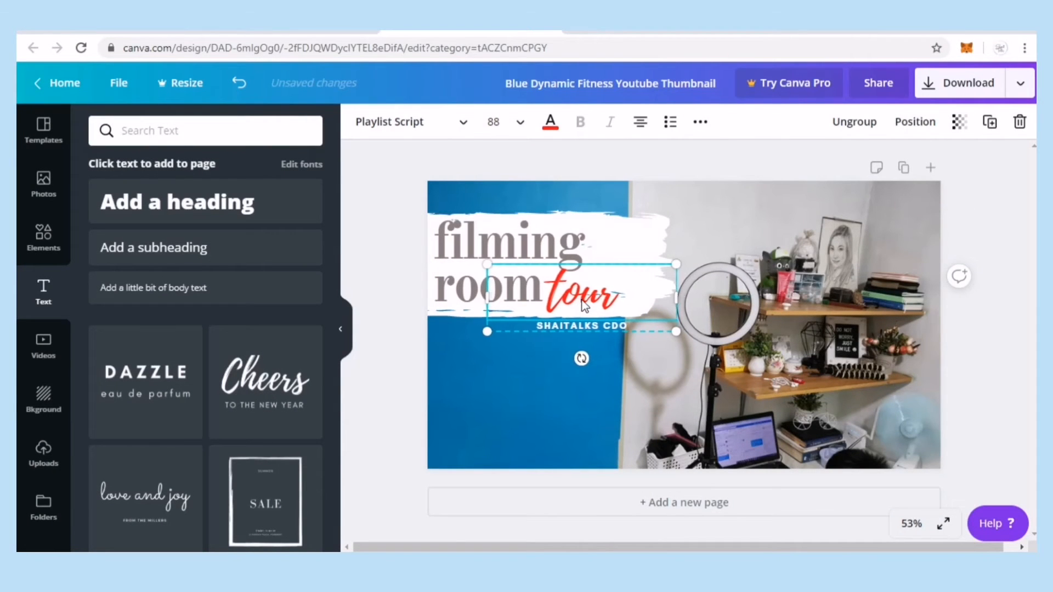
left_click(1020, 251)
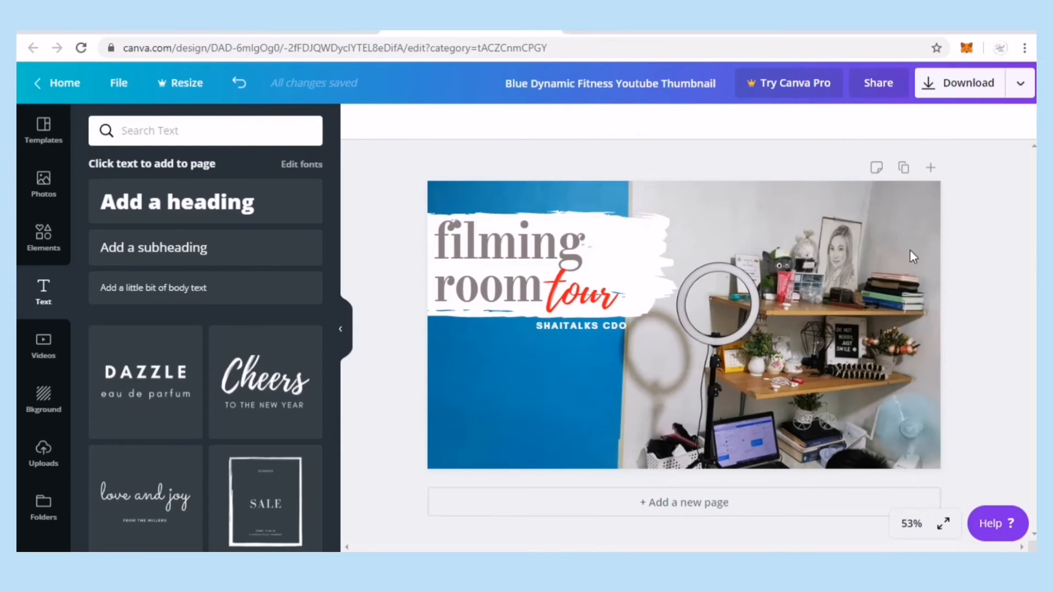
Try the Epic, Festive, Summer and Cali filters on the background room photo and apply the Dare filter.
left_click(880, 248)
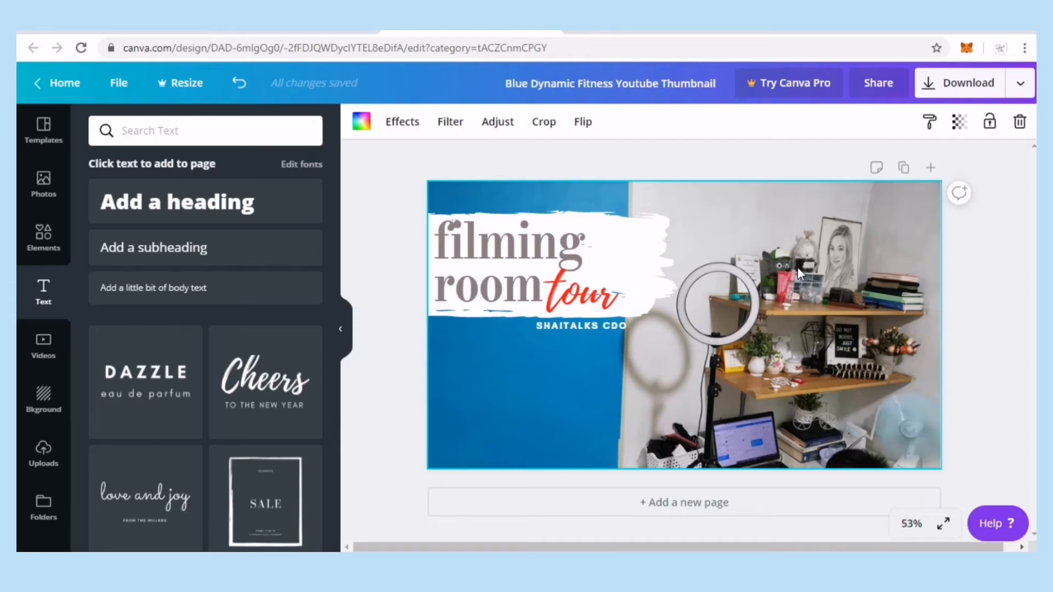
left_click(447, 122)
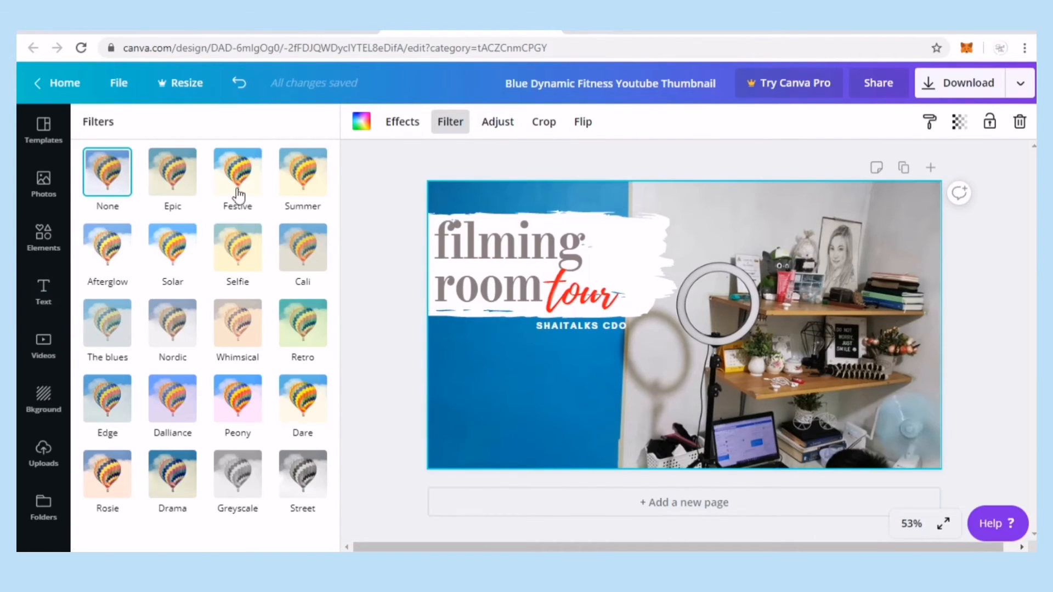
left_click(169, 181)
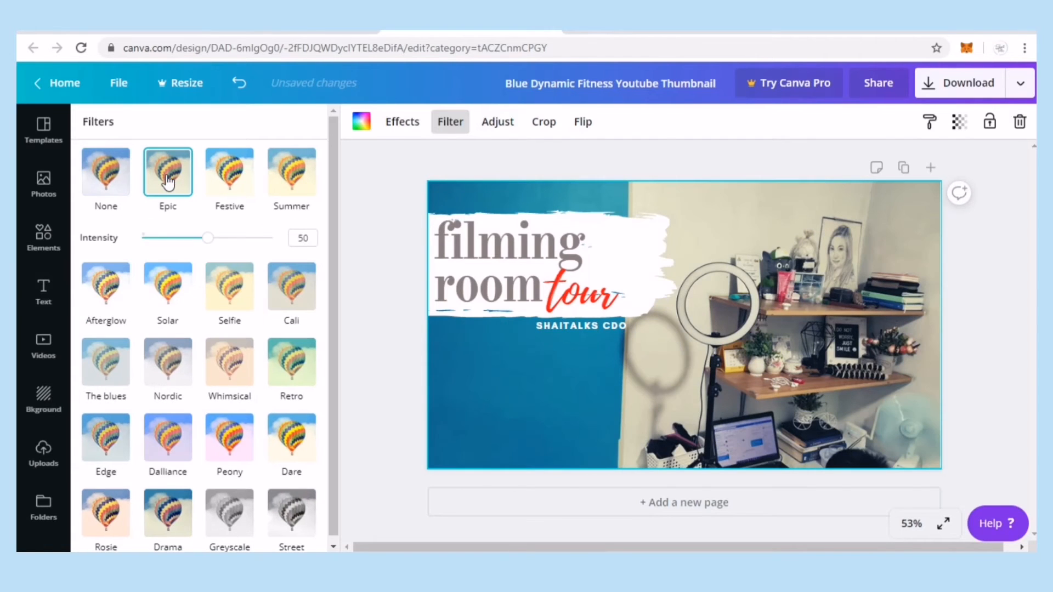
left_click(222, 181)
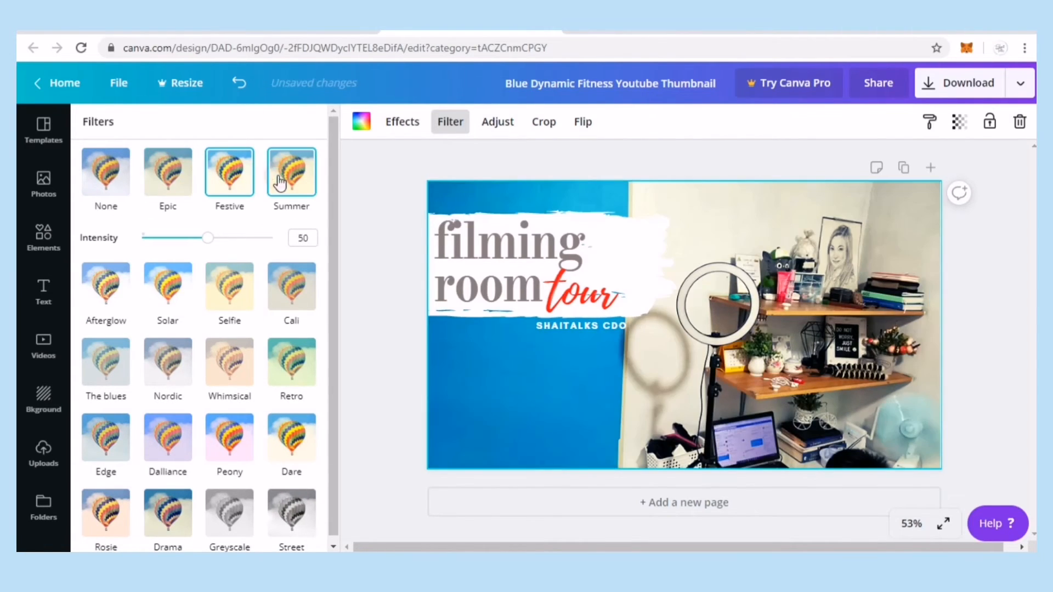
left_click(278, 175)
left_click(185, 184)
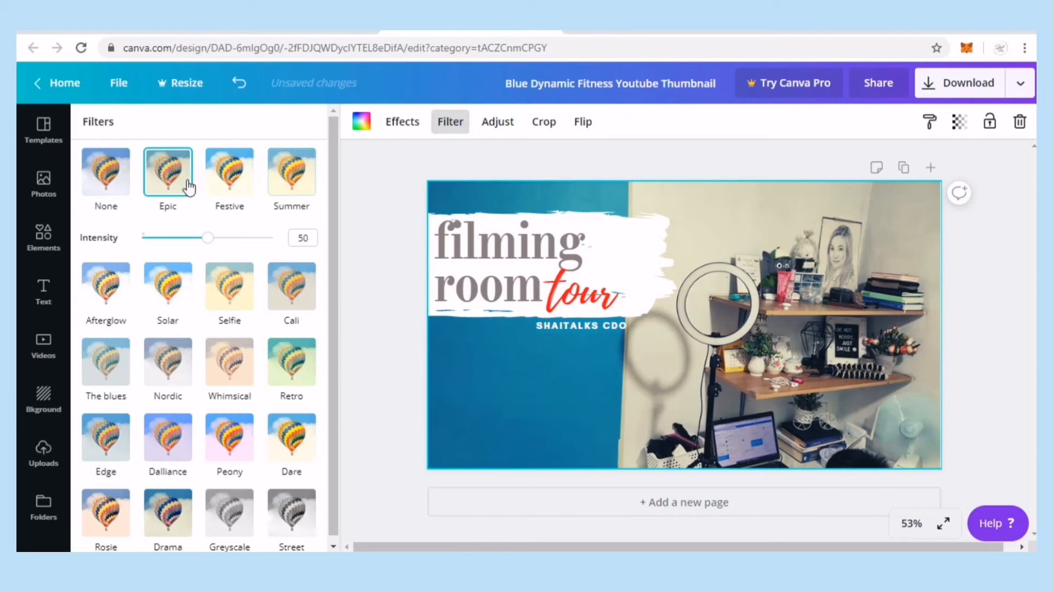
left_click(249, 186)
left_click(289, 179)
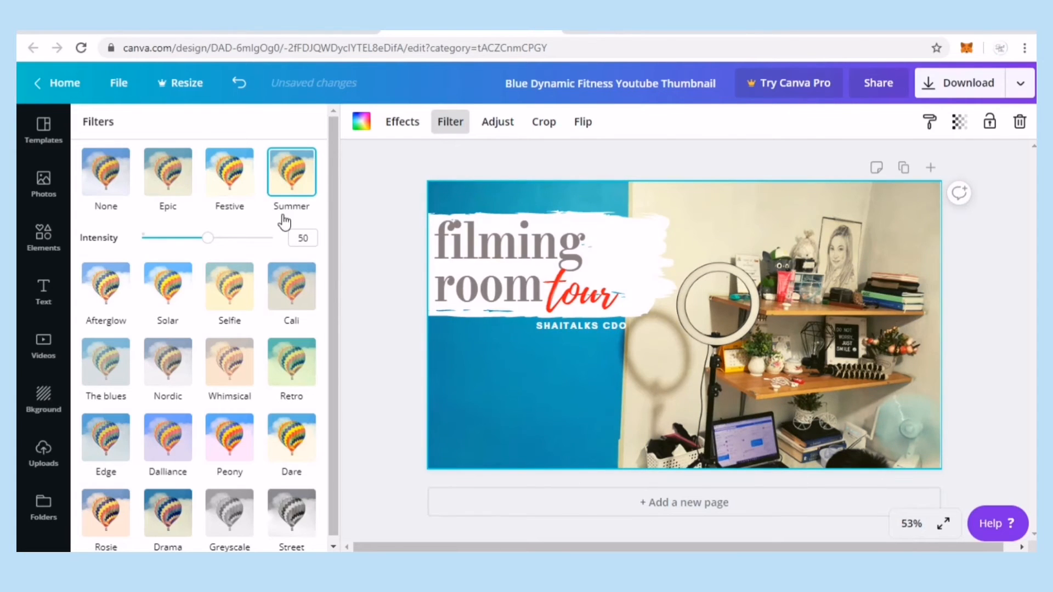
left_click(292, 301)
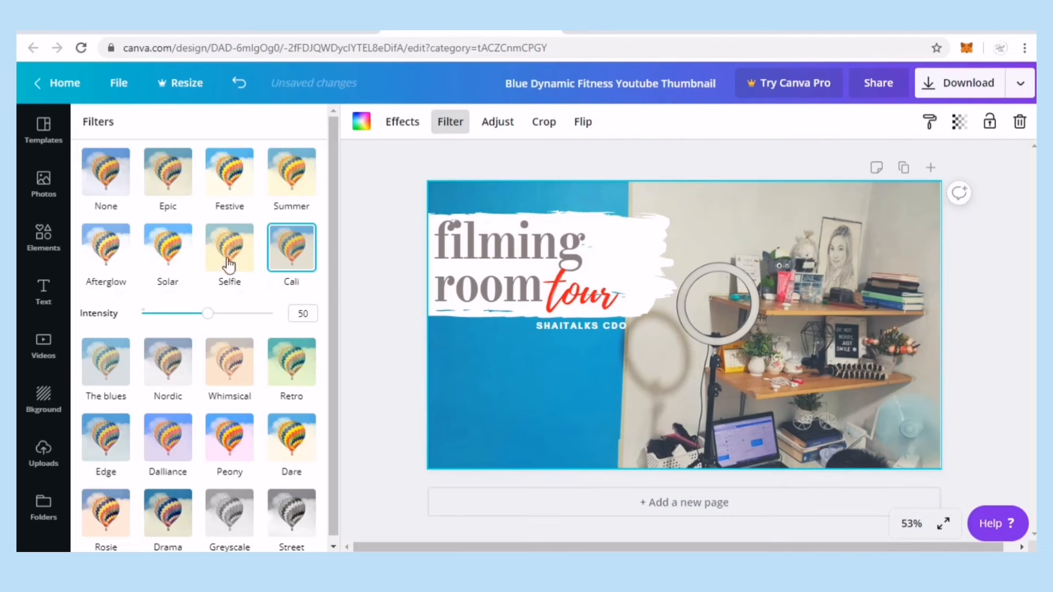
left_click(294, 460)
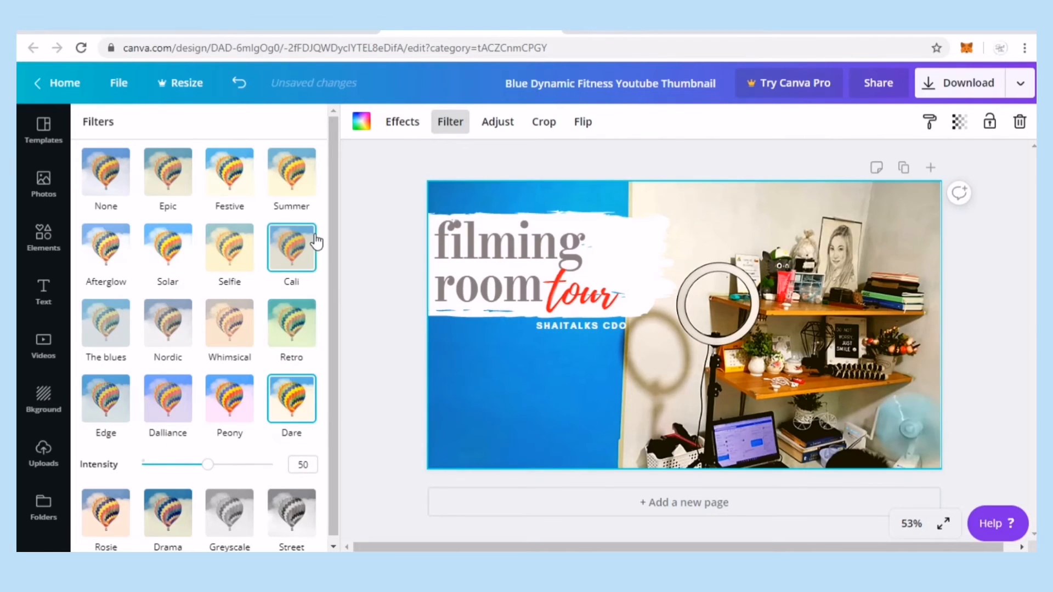
Switch the background room photo's filter to Festive and slightly adjust its intensity.
left_click(229, 181)
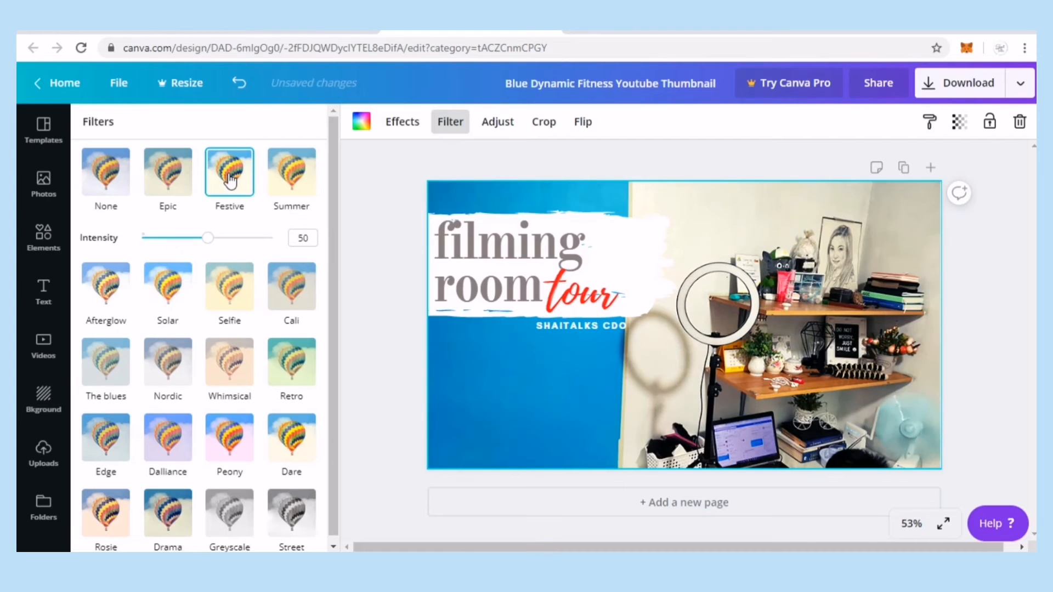
mouse_move(209, 238)
left_mouse_down()
mouse_move(237, 238)
mouse_move(166, 246)
mouse_move(241, 242)
mouse_move(253, 254)
mouse_move(210, 253)
left_mouse_up()
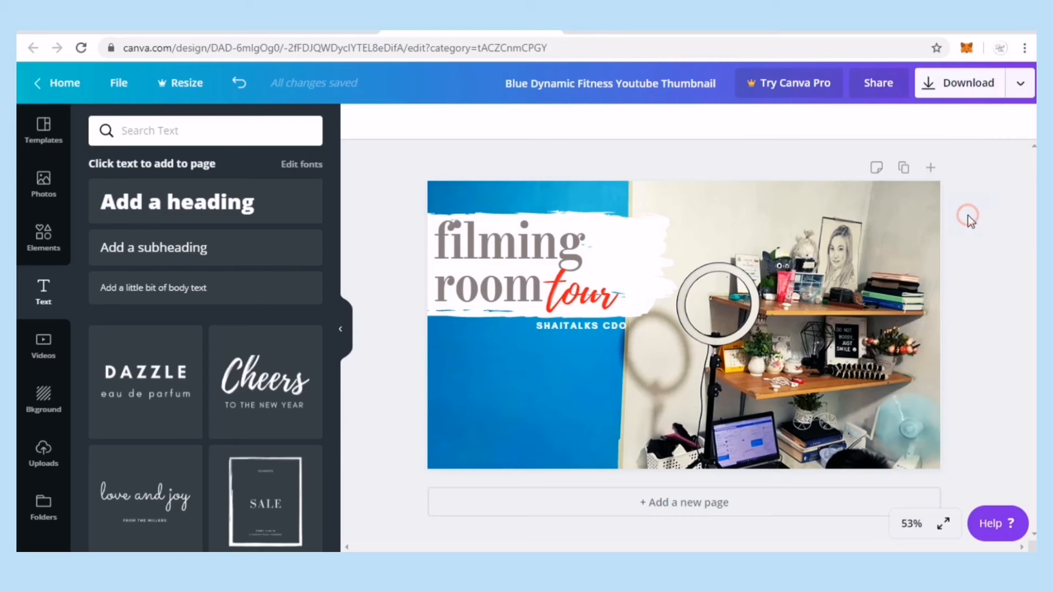
Download the thumbnail design as a PNG file and dismiss the Canva Pro trial offer.
left_click(960, 91)
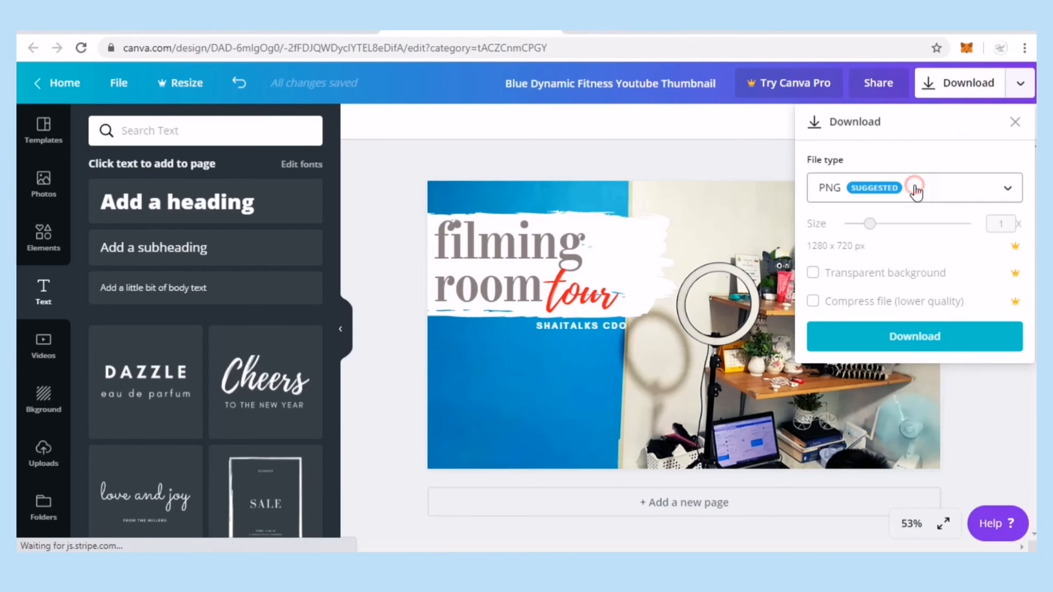
left_click(913, 189)
left_click(923, 198)
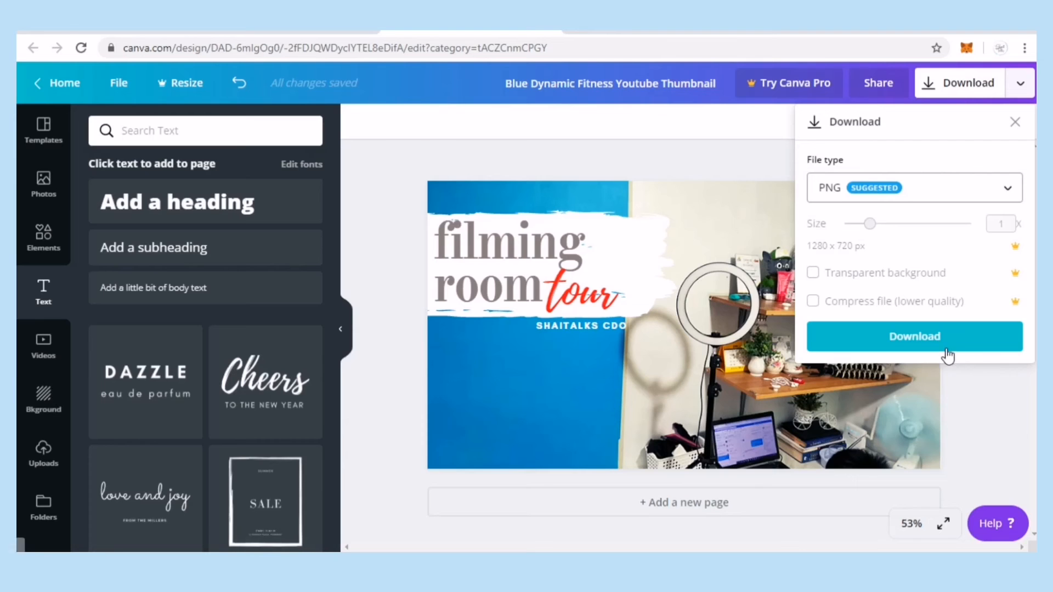
left_click(924, 341)
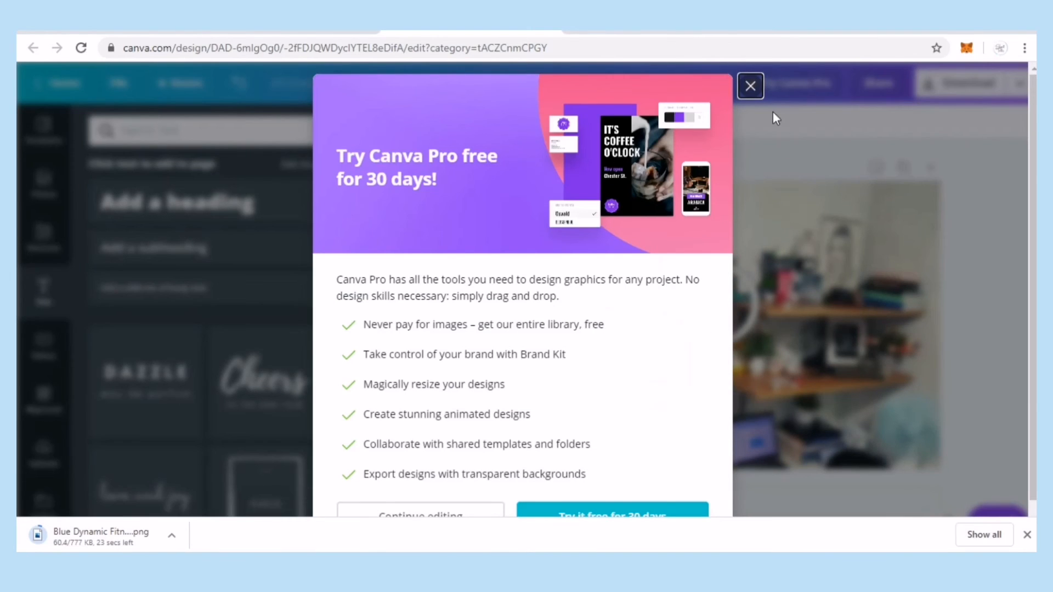
left_click(753, 89)
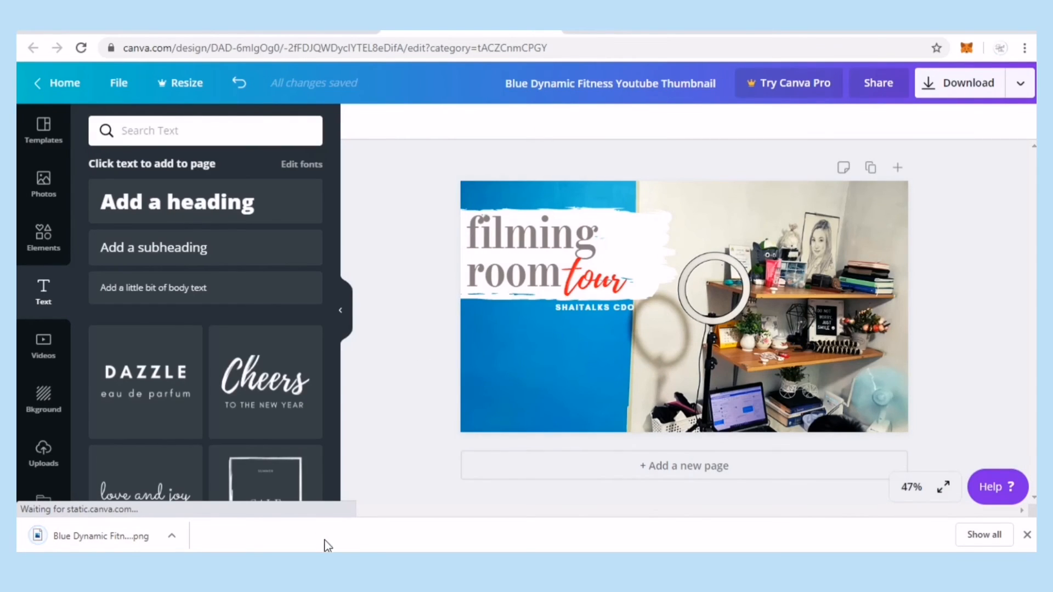
Open the downloaded thumbnail PNG in the image viewer to check the finished design.
left_click(176, 536)
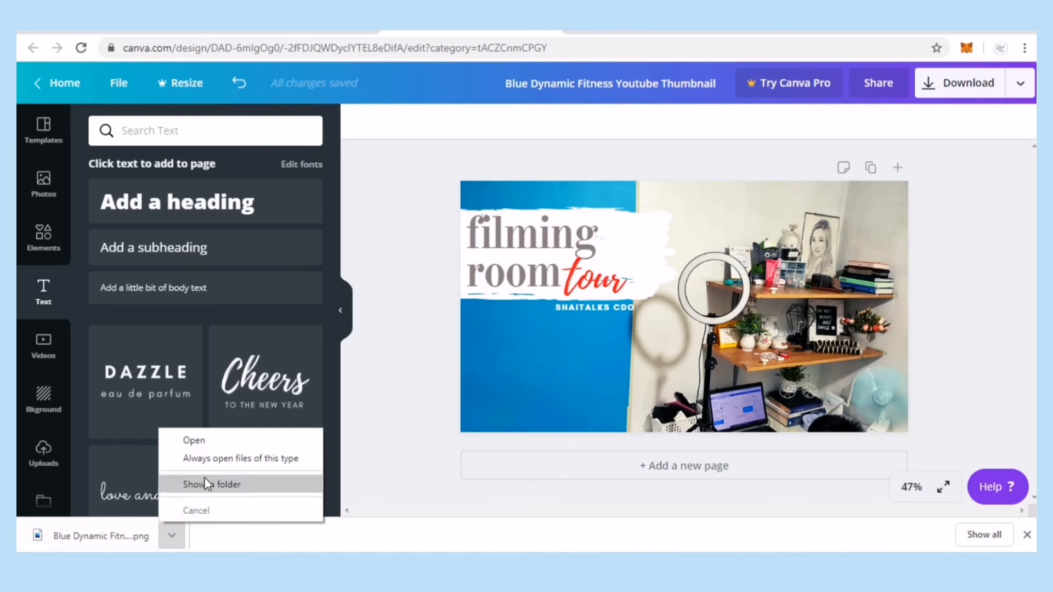
left_click(216, 436)
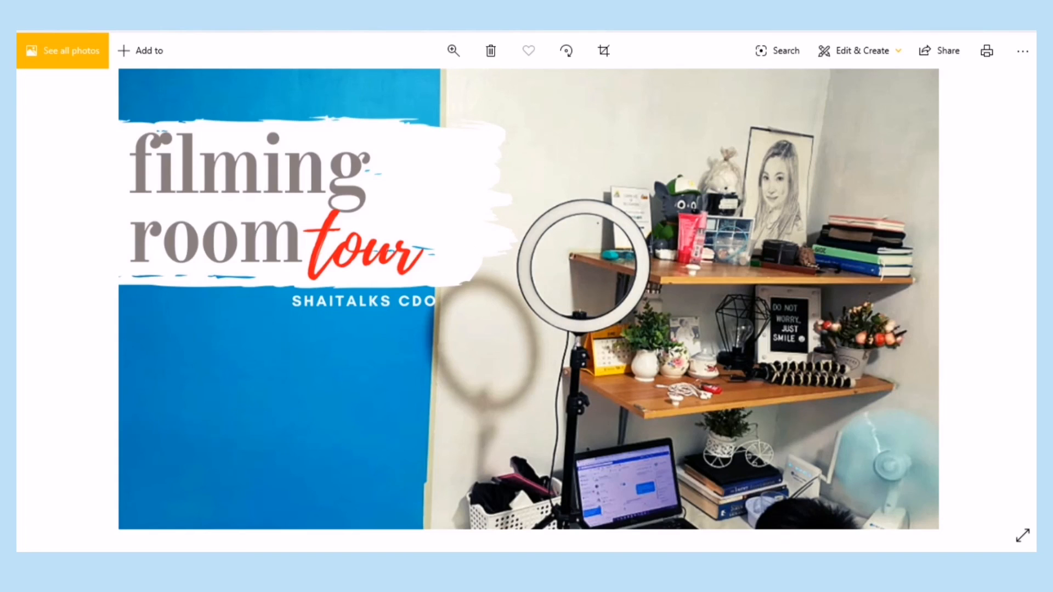
mouse_move(660, 562)
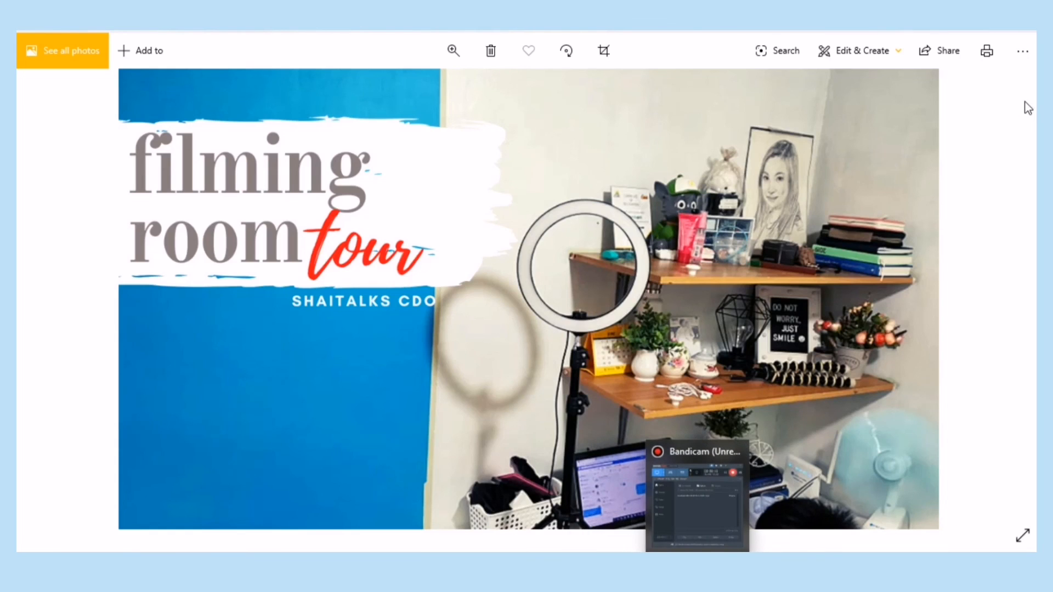